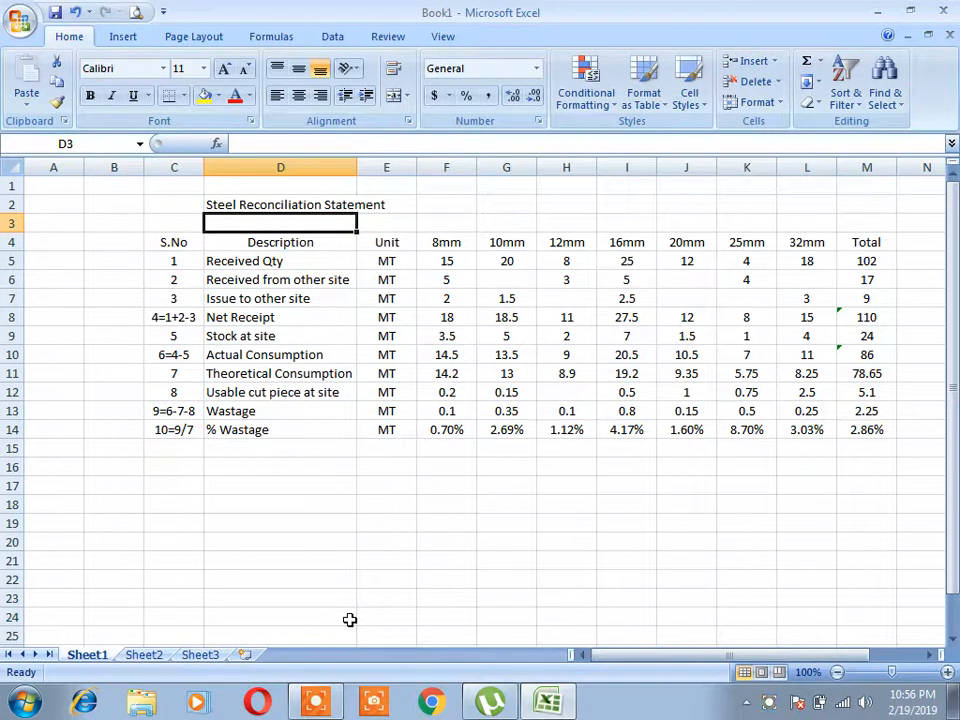
Step: Review the statement's header row from S.No through Unit and the bar sizes to Total, including the Received Qty total formula
{"action": "key", "text": "Down"}
{"action": "key", "text": "Up"}
{"action": "key", "text": "Left"}
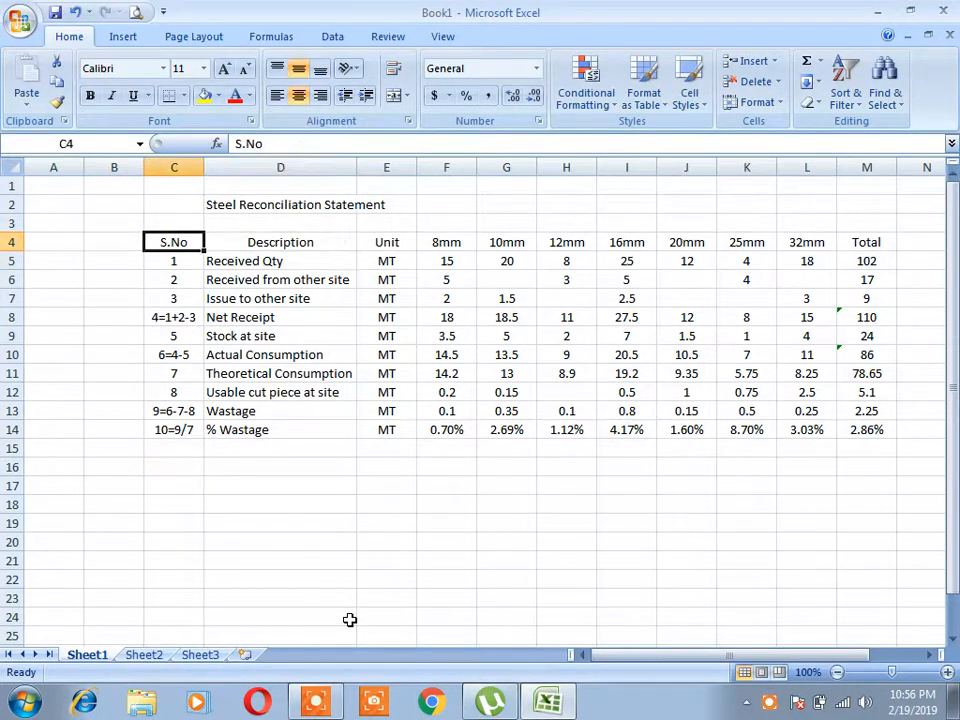
{"action": "key", "text": "Right"}
{"action": "key", "text": "Right"}
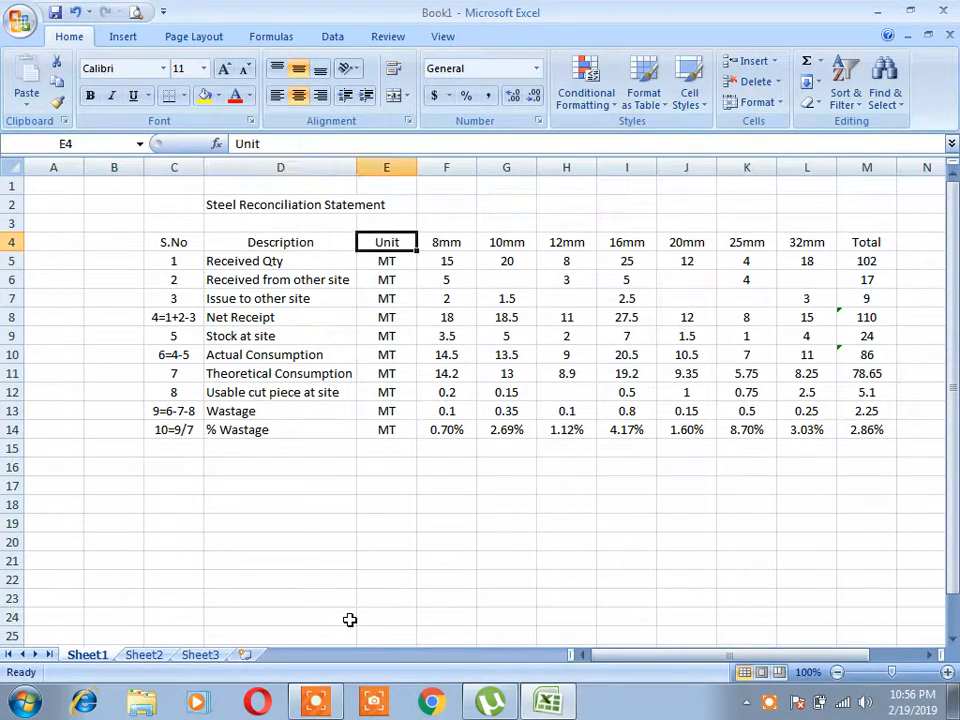
{"action": "key", "text": "Right"}
{"action": "key", "text": "Right"}
{"action": "key", "text": "Right"}
{"action": "key", "text": "Right"}
{"action": "key", "text": "Right"}
{"action": "key", "text": "Right"}
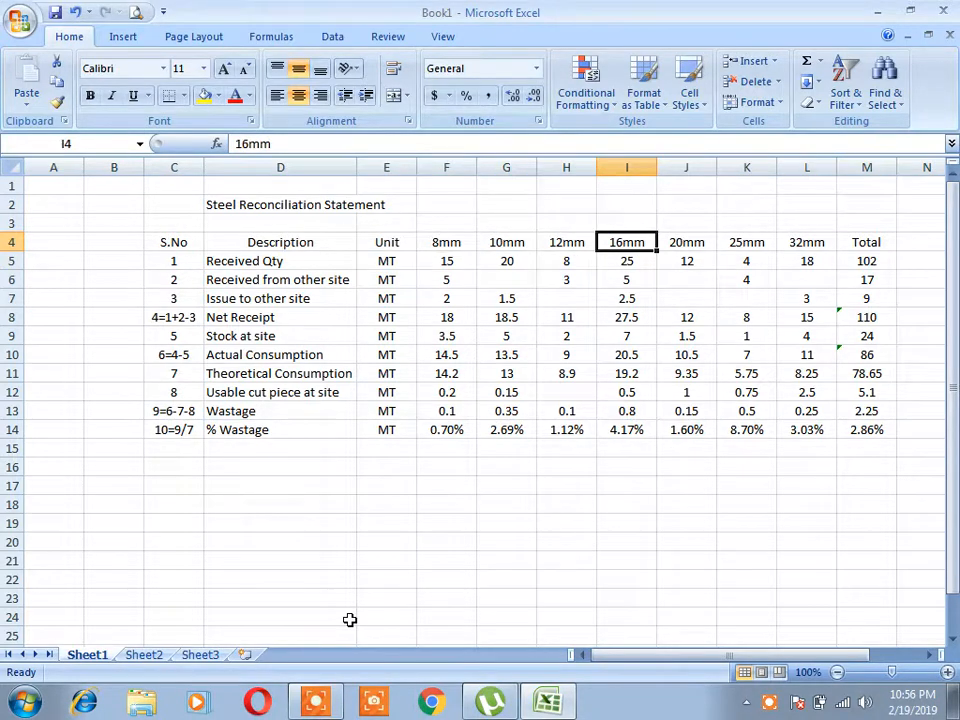
{"action": "key", "text": "Right"}
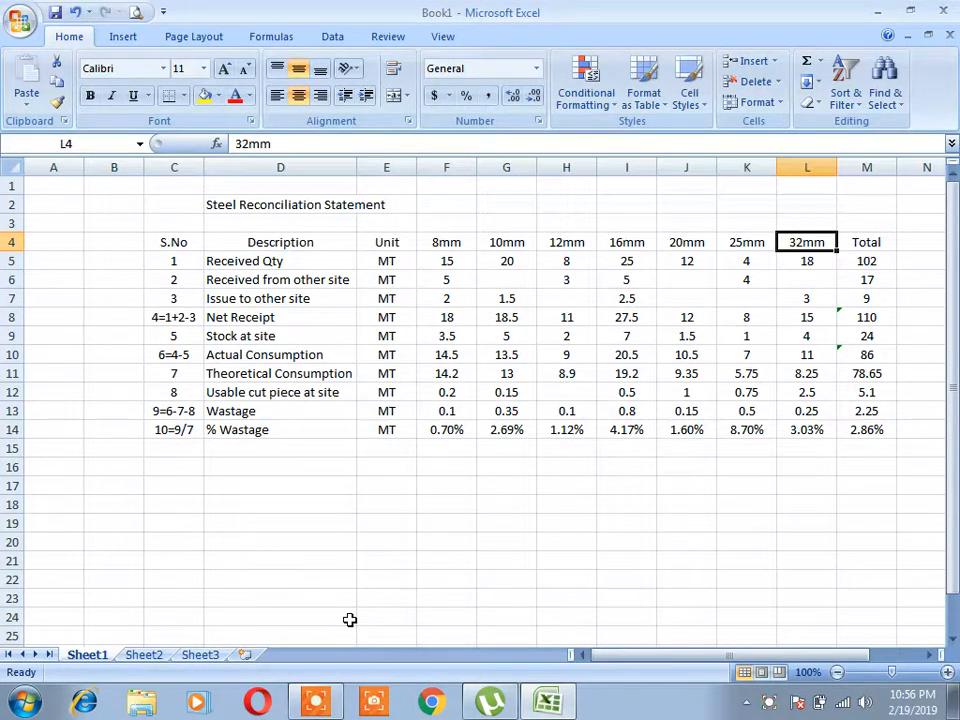
{"action": "key", "text": "Right"}
{"action": "key", "text": "Down"}
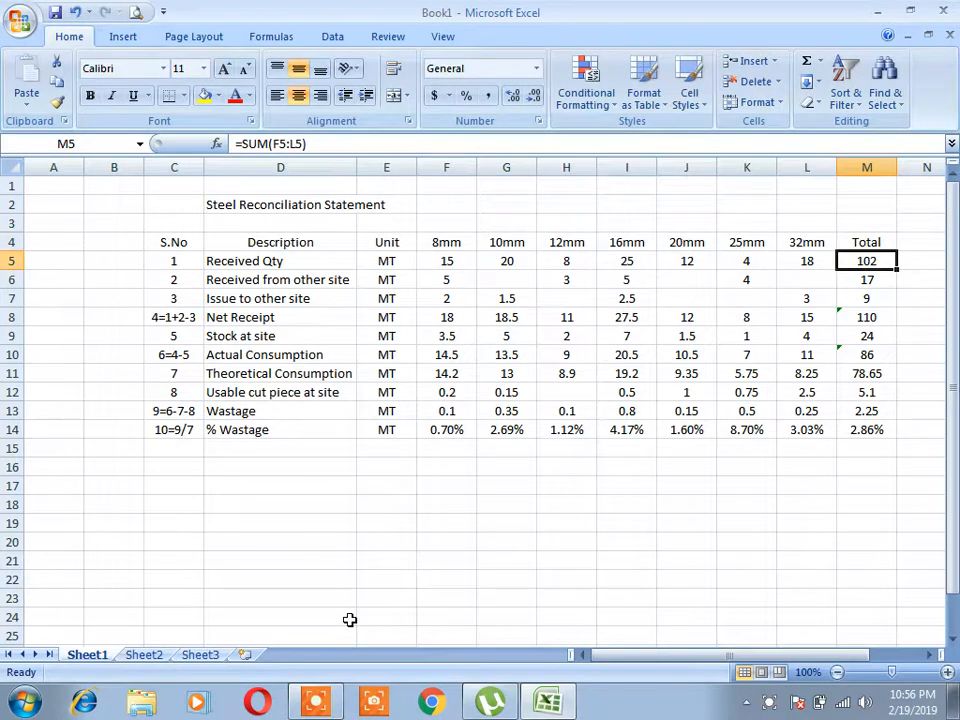
Step: Review the Received Qty row from its total back to its description and unit
{"action": "key", "text": "Left"}
{"action": "key", "text": "Left"}
{"action": "key", "text": "Left"}
{"action": "key", "text": "Left"}
{"action": "key", "text": "Left"}
{"action": "key", "text": "Left"}
{"action": "key", "text": "Left"}
{"action": "key", "text": "Left"}
{"action": "key", "text": "Left"}
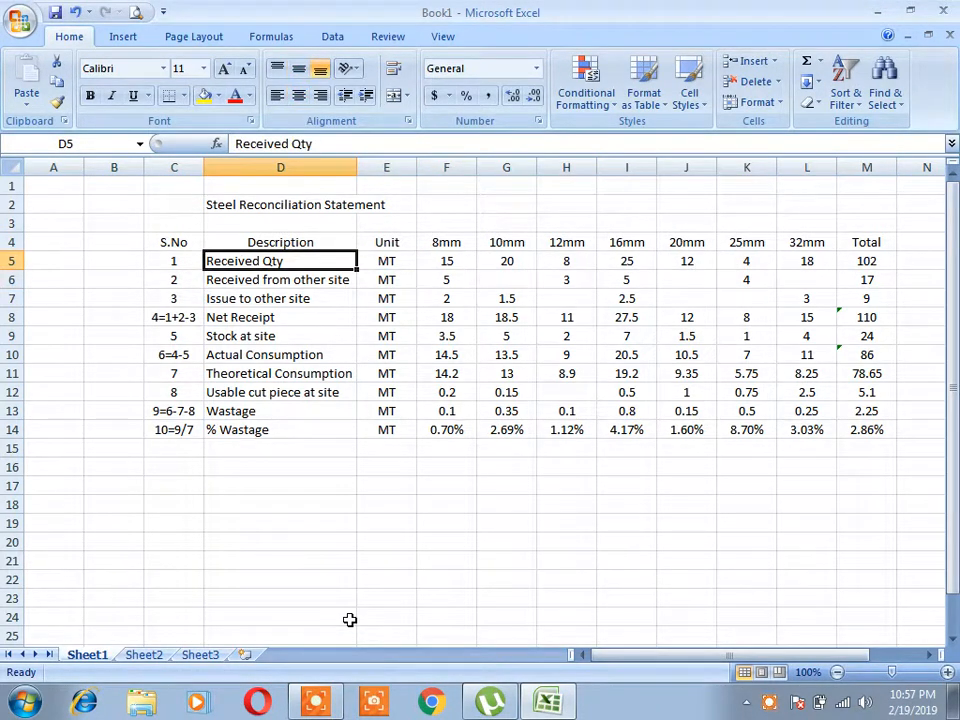
{"action": "key", "text": "Down"}
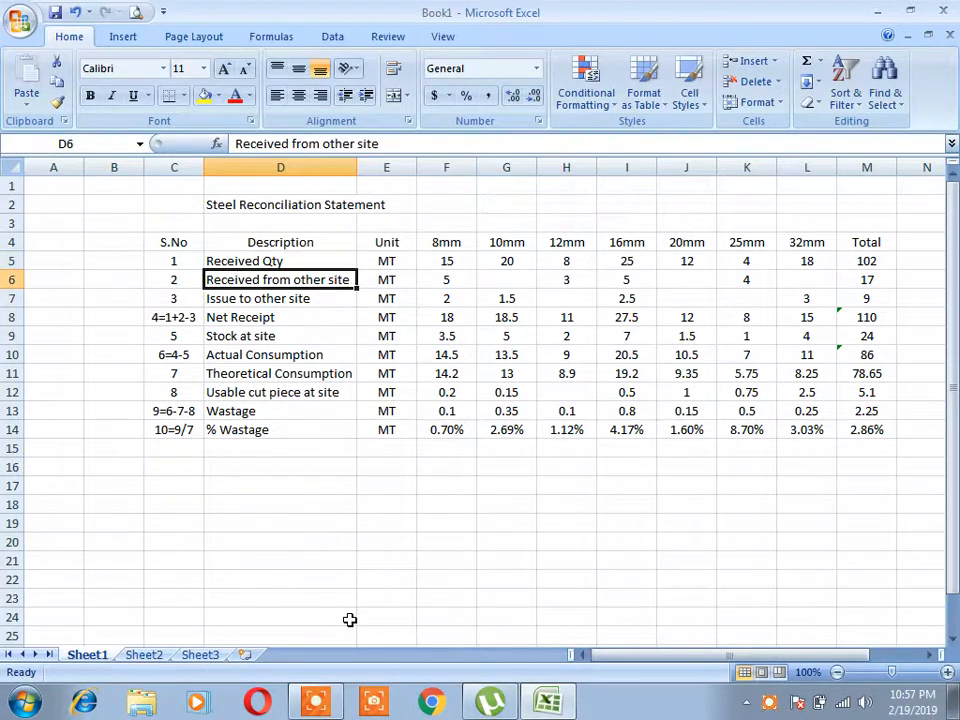
{"action": "key", "text": "Up"}
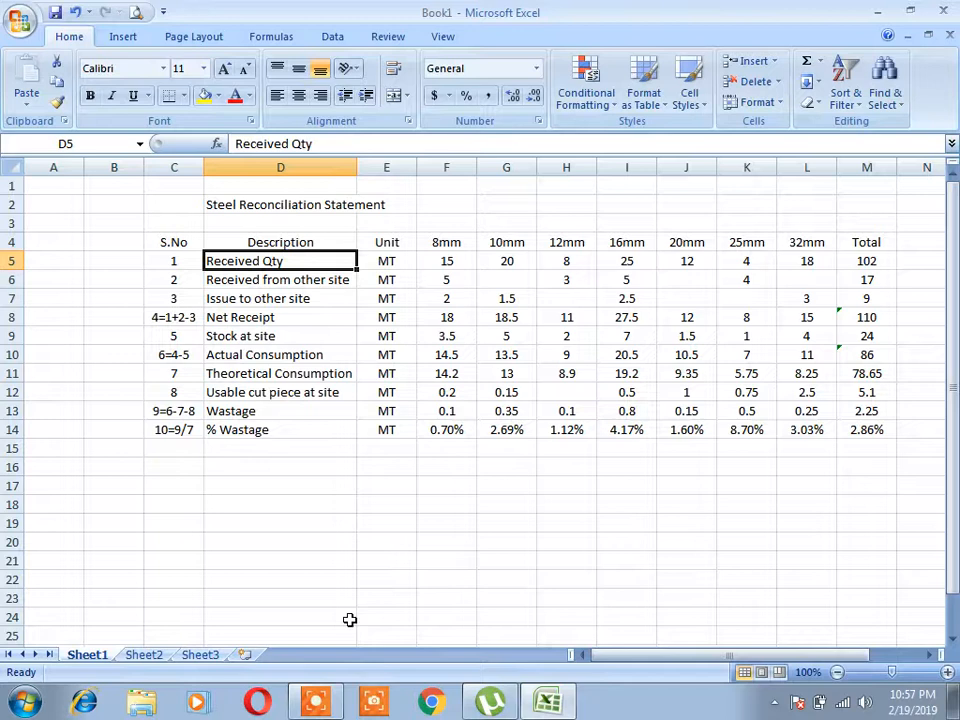
{"action": "key", "text": "Down"}
{"action": "key", "text": "Up"}
{"action": "key", "text": "Right"}
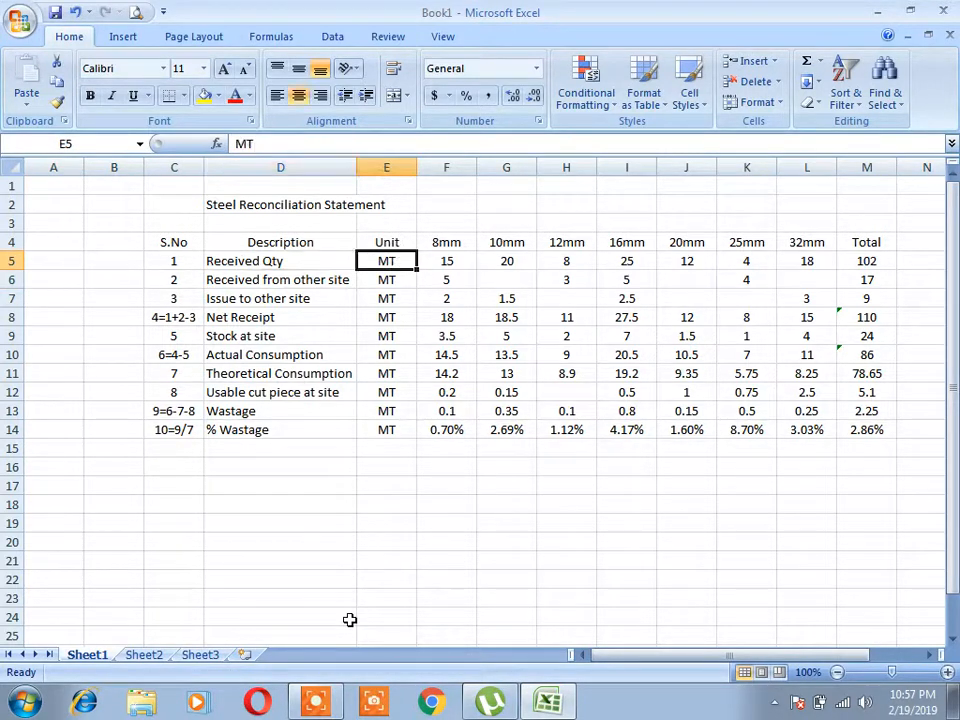
Step: Review the serial number, description and unit of the Received from other site row
{"action": "key", "text": "Down"}
{"action": "key", "text": "Left"}
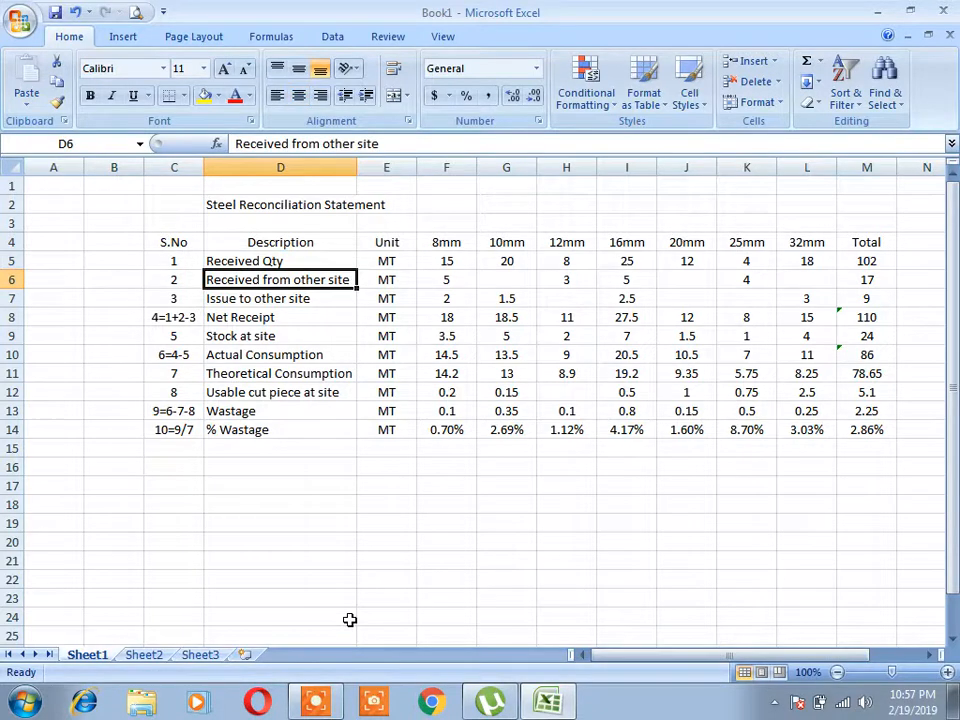
{"action": "key", "text": "Left"}
{"action": "key", "text": "Right"}
{"action": "key", "text": "Right"}
{"action": "key", "text": "Up"}
{"action": "key", "text": "Left"}
{"action": "key", "text": "Down"}
Step: Review the Issue to other site row across its description, unit and bar-size quantities
{"action": "key", "text": "Down"}
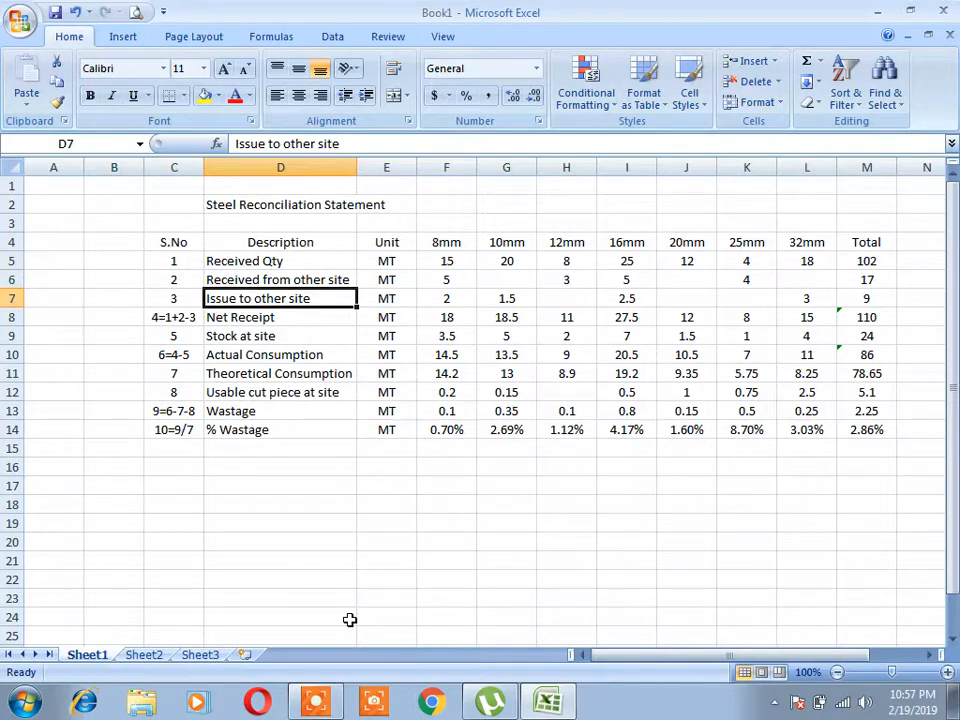
{"action": "key", "text": "Up"}
{"action": "key", "text": "Right"}
{"action": "key", "text": "Left"}
{"action": "key", "text": "Down"}
{"action": "key", "text": "Right"}
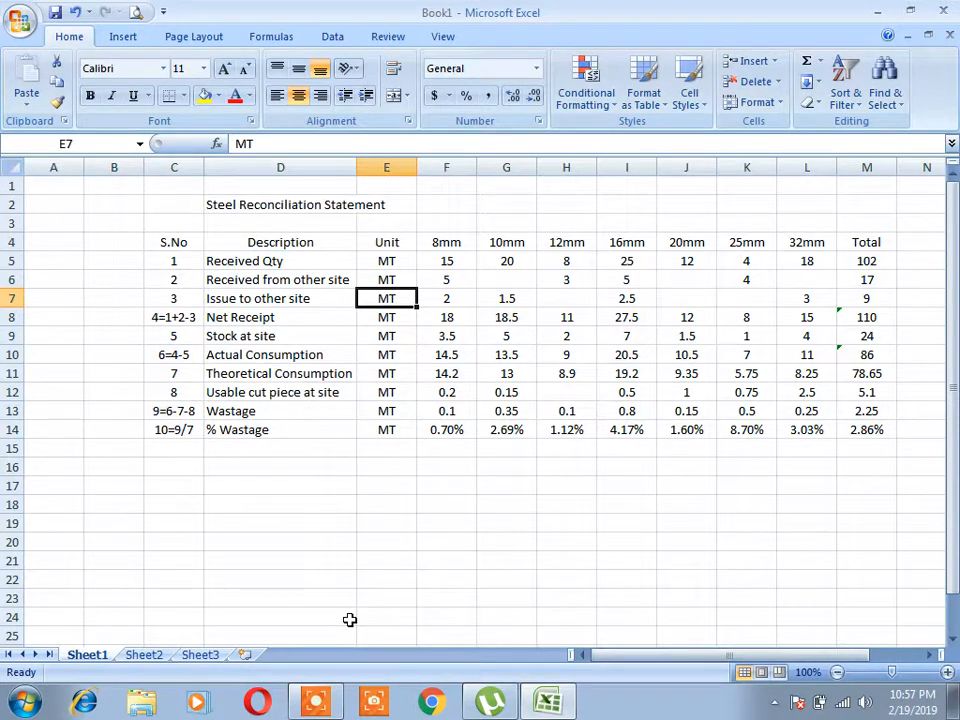
{"action": "key", "text": "Right"}
{"action": "key", "text": "Right"}
{"action": "key", "text": "Right"}
{"action": "key", "text": "Right"}
{"action": "key", "text": "Right"}
{"action": "key", "text": "Left"}
{"action": "key", "text": "Left"}
{"action": "key", "text": "Left"}
{"action": "key", "text": "Left"}
{"action": "key", "text": "Left"}
{"action": "key", "text": "Left"}
Step: Inspect the Net Receipt row's formula in the 8mm column
{"action": "key", "text": "Down"}
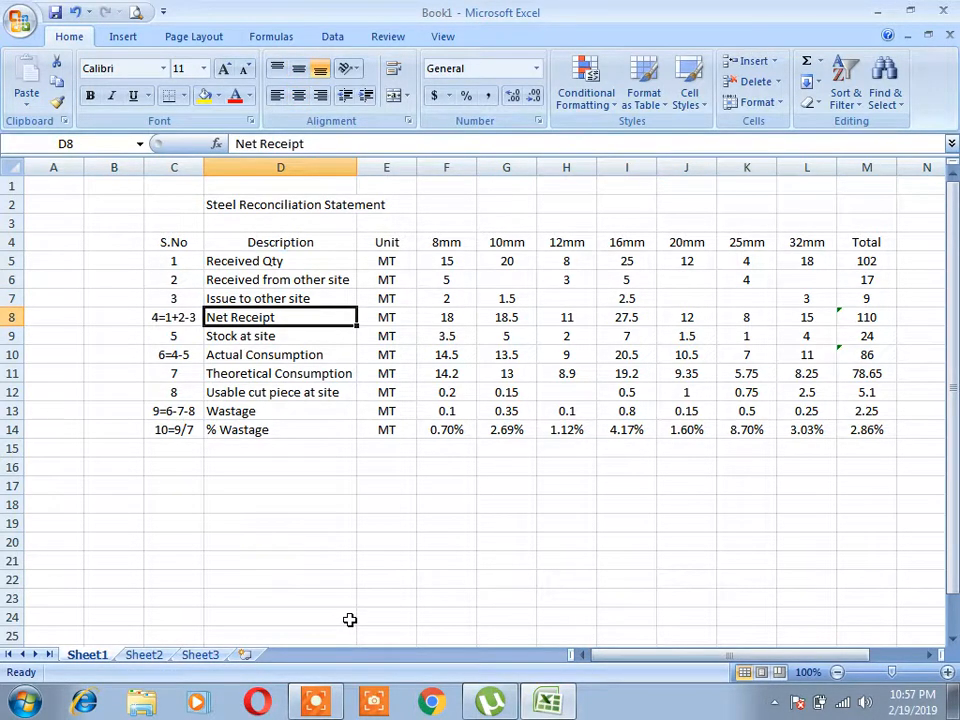
{"action": "key", "text": "Right"}
{"action": "key", "text": "Right"}
{"action": "key", "text": "Left"}
{"action": "key", "text": "Right"}
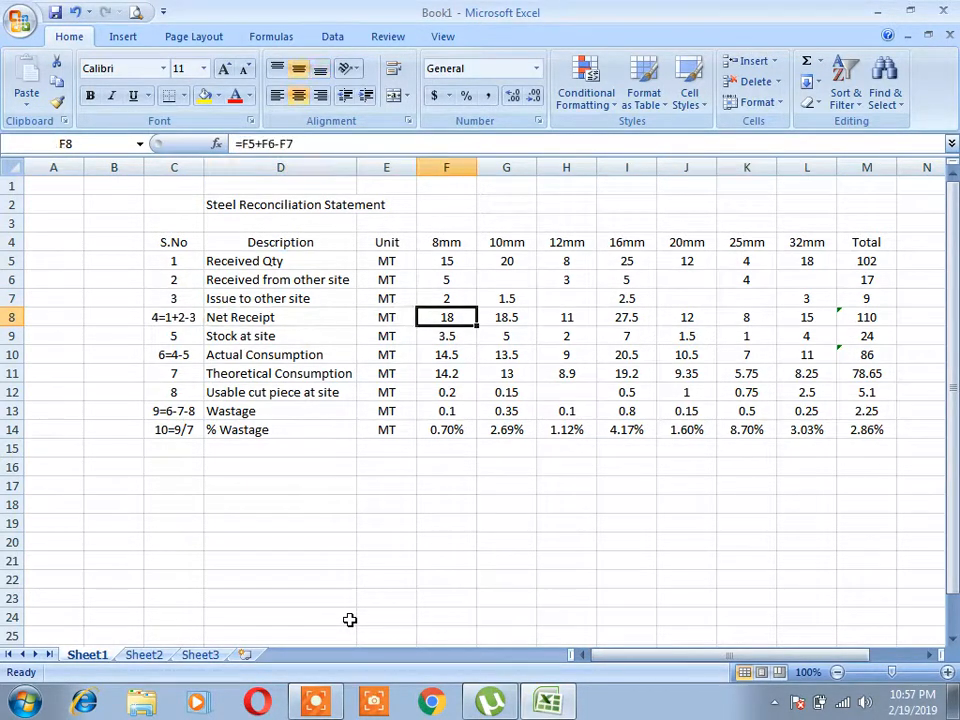
Step: Extend the Received Qty description in cell D5 to read "Received Qty as per invoice"
{"action": "key", "text": "Up"}
{"action": "key", "text": "Up"}
{"action": "key", "text": "Up"}
{"action": "key", "text": "Left"}
{"action": "key", "text": "Left"}
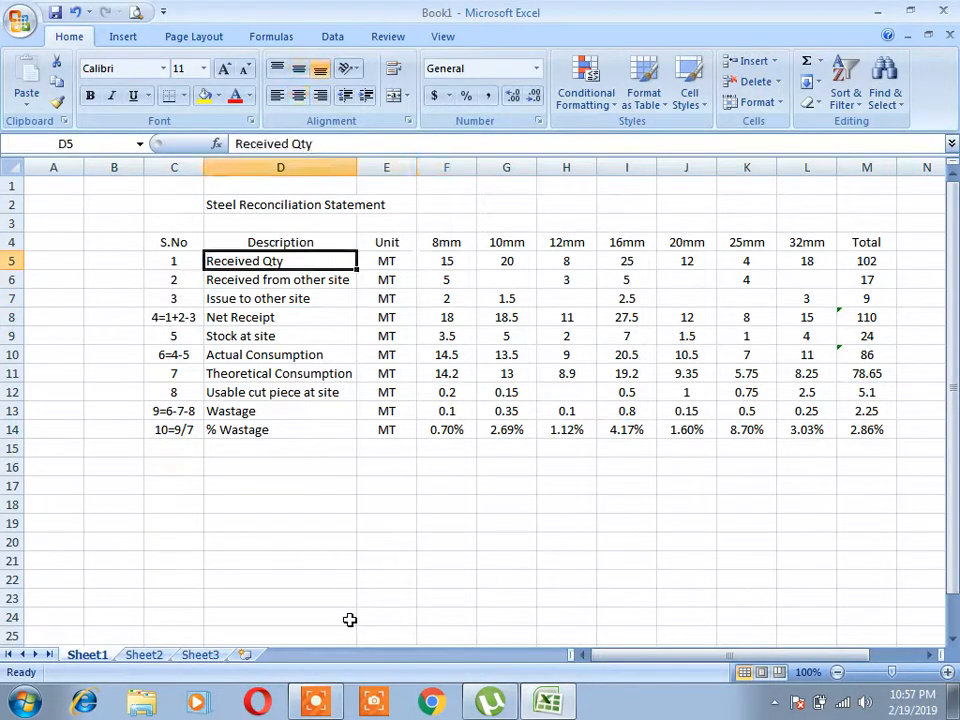
{"action": "key", "text": "F2"}
{"action": "type", "text": "as per"}
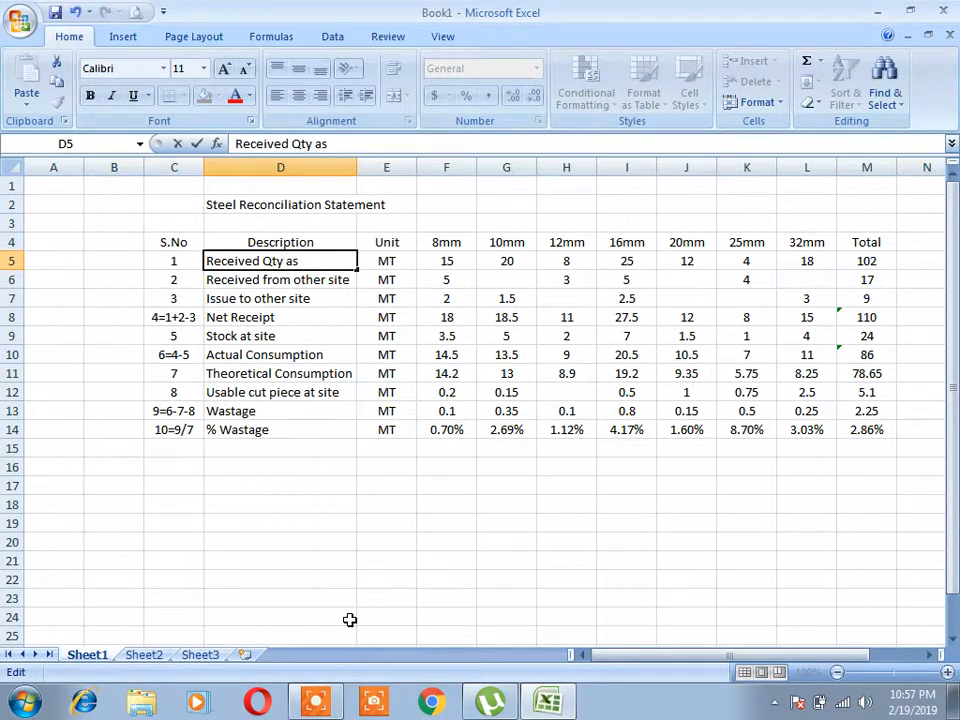
{"action": "type", "text": " inc"}
{"action": "key", "text": "BackSpace"}
{"action": "type", "text": "voice"}
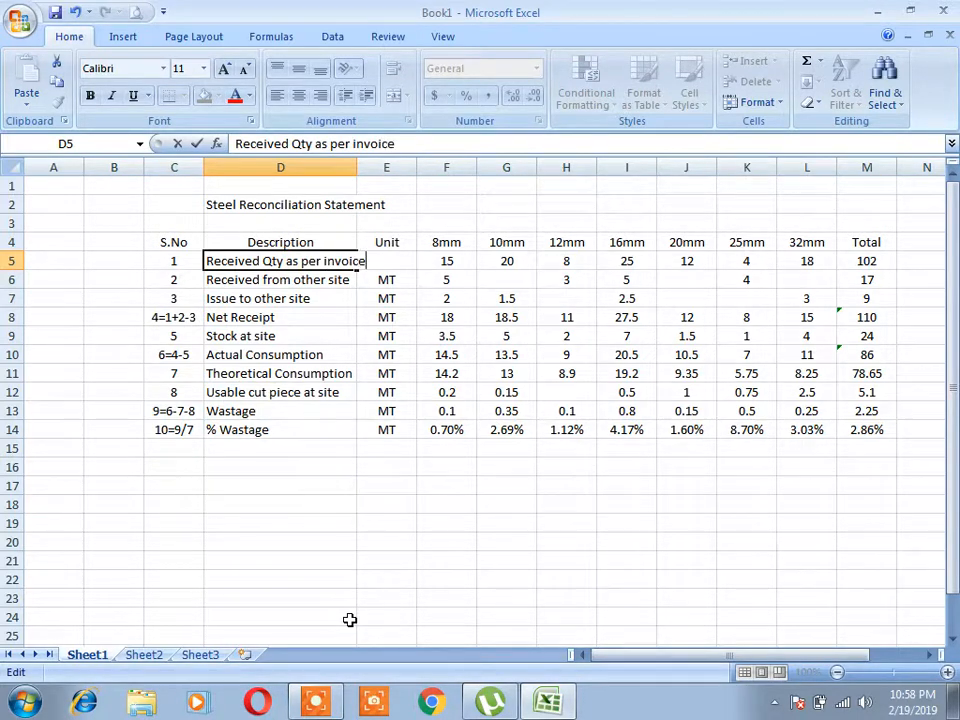
{"action": "key", "text": "Return"}
{"action": "key", "text": "Down"}
{"action": "key", "text": "Up"}
{"action": "key", "text": "F2"}
{"action": "key", "text": "Return"}
{"action": "key", "text": "F2"}
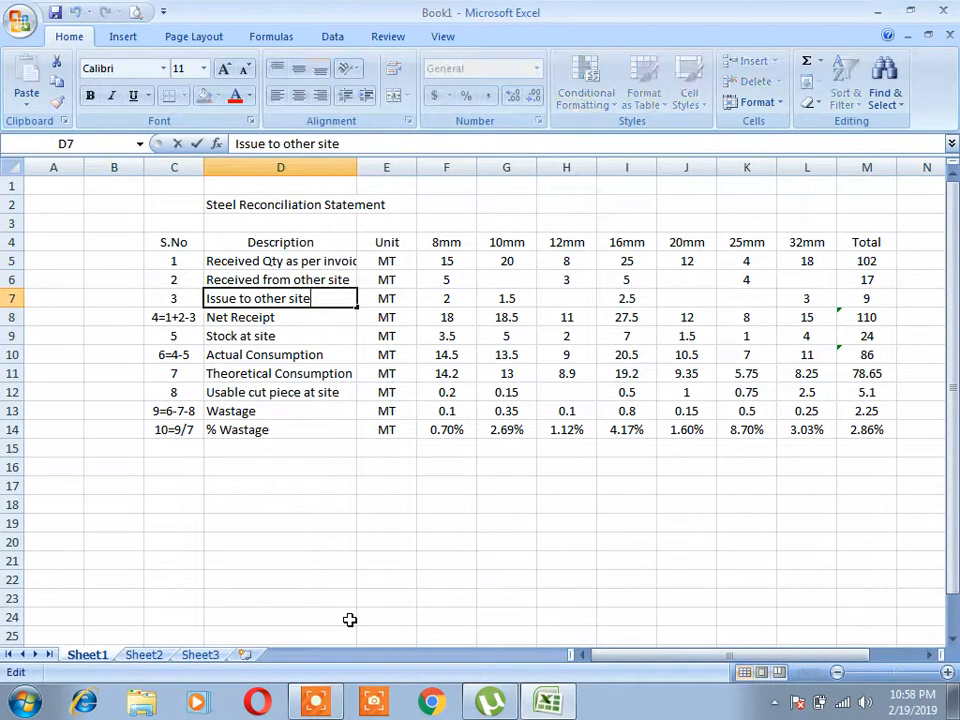
{"action": "key", "text": "Escape"}
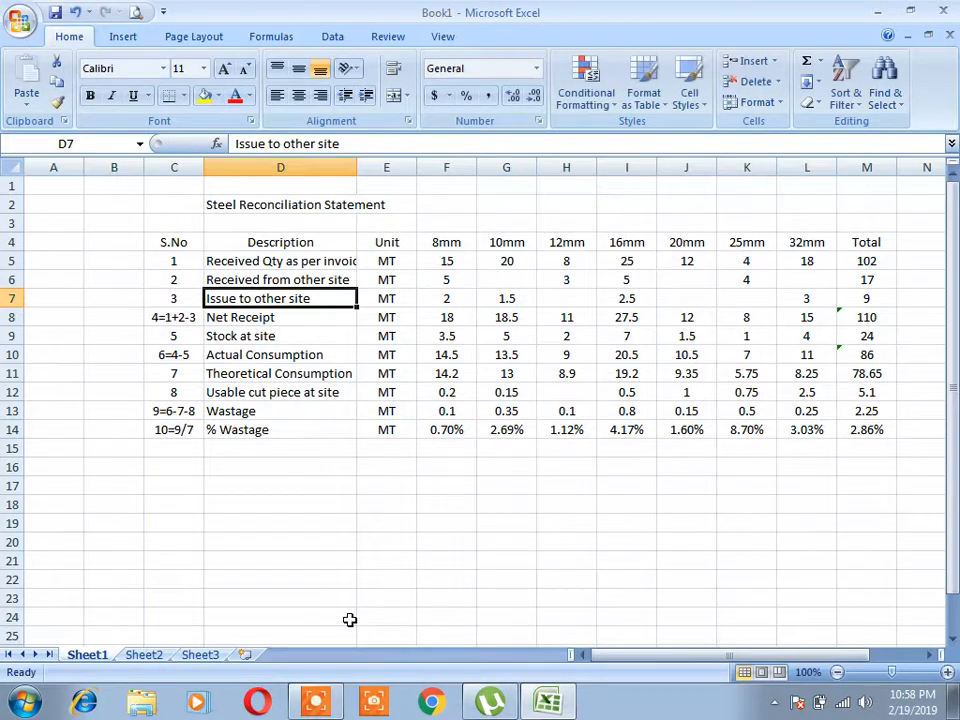
Step: Check how the 8mm Net Receipt formula draws on the received, received-from-other-site and issued quantities above it
{"action": "key", "text": "Right"}
{"action": "key", "text": "Down"}
{"action": "key", "text": "Right"}
{"action": "key", "text": "Up"}
{"action": "key", "text": "Up"}
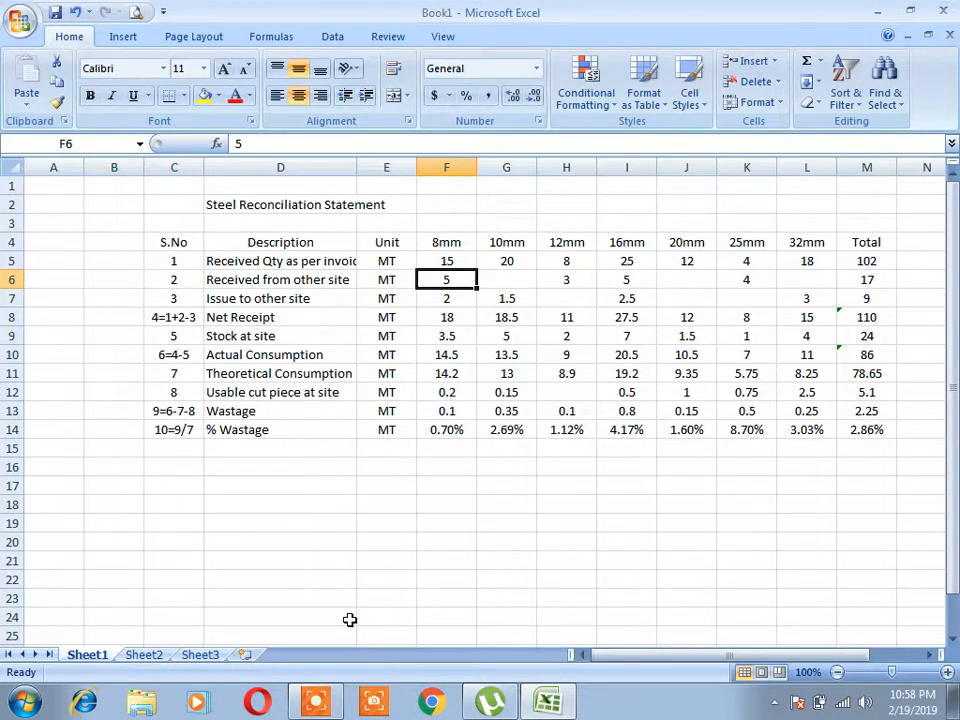
{"action": "key", "text": "Down"}
{"action": "key", "text": "Down"}
{"action": "key", "text": "F2"}
{"action": "key", "text": "Escape"}
{"action": "key", "text": "Right"}
{"action": "key", "text": "Down"}
{"action": "key", "text": "Up"}
{"action": "key", "text": "Left"}
{"action": "key", "text": "Up"}
{"action": "key", "text": "Up"}
{"action": "key", "text": "Up"}
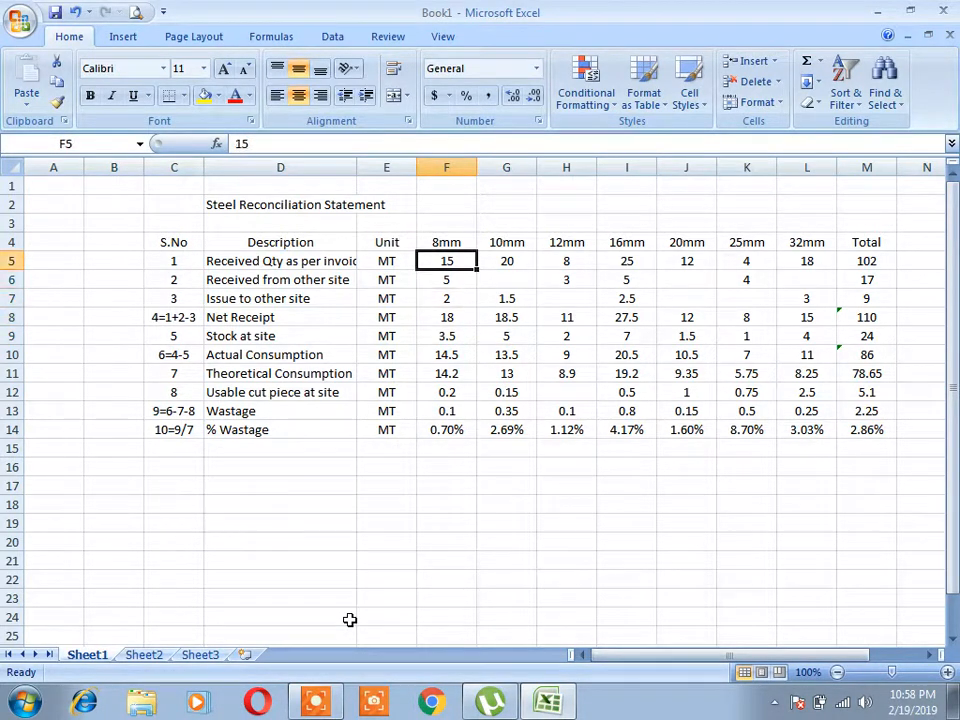
{"action": "key", "text": "Down"}
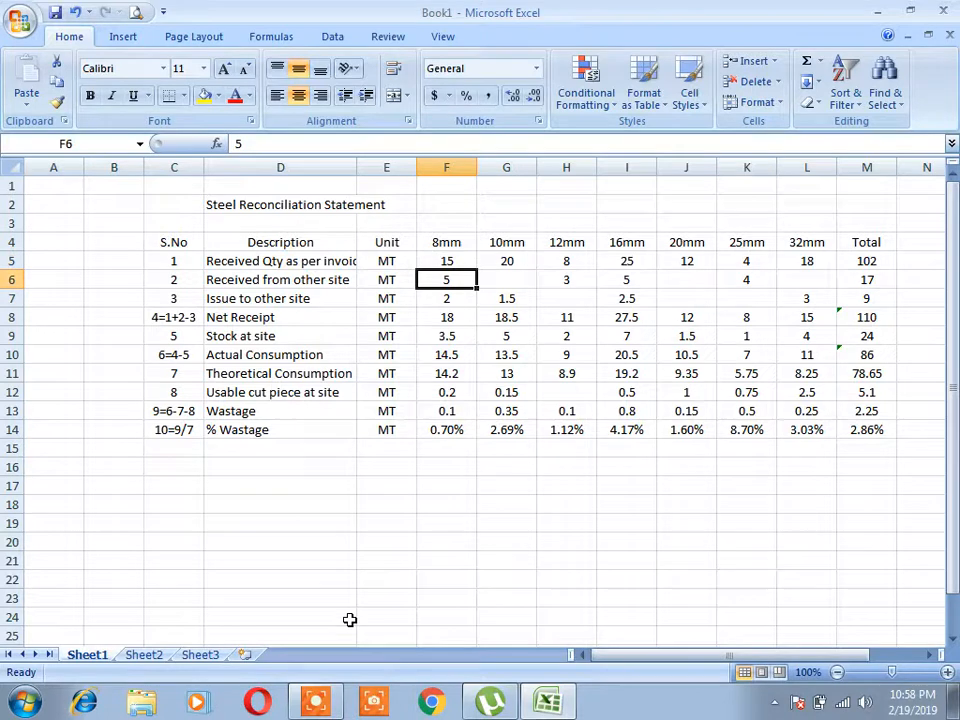
Step: Compare the Net Receipt formulas for the 8mm, 10mm, 12mm and 16mm bars
{"action": "key", "text": "Left"}
{"action": "key", "text": "Left"}
{"action": "key", "text": "Left"}
{"action": "key", "text": "Down"}
{"action": "key", "text": "Left"}
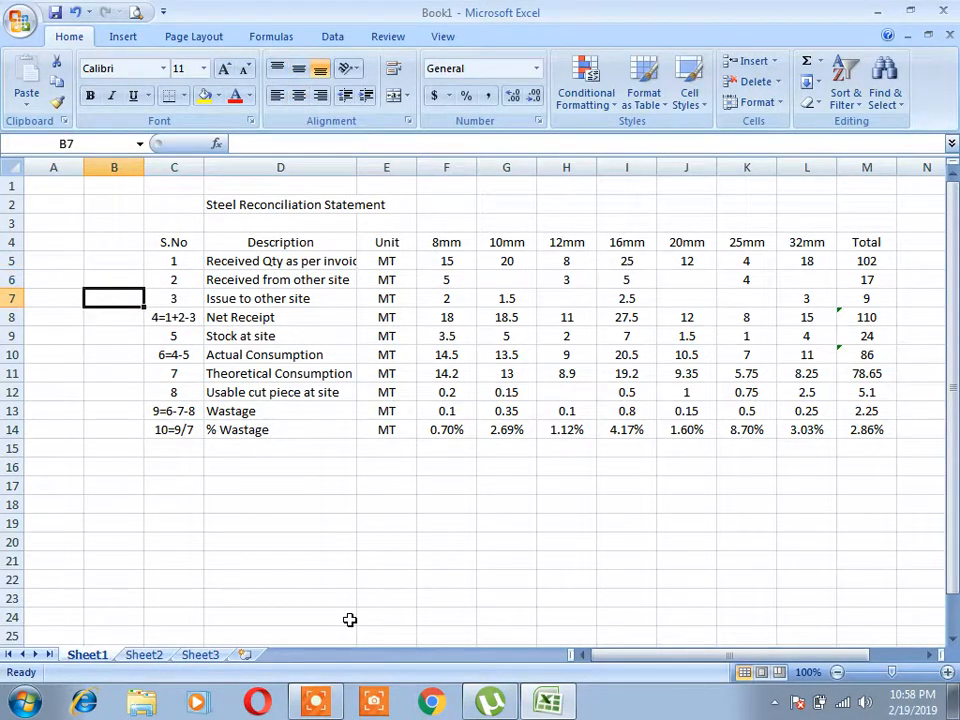
{"action": "key", "text": "Down"}
{"action": "key", "text": "Right"}
{"action": "key", "text": "Right"}
{"action": "key", "text": "Right"}
{"action": "key", "text": "Right"}
{"action": "key", "text": "Right"}
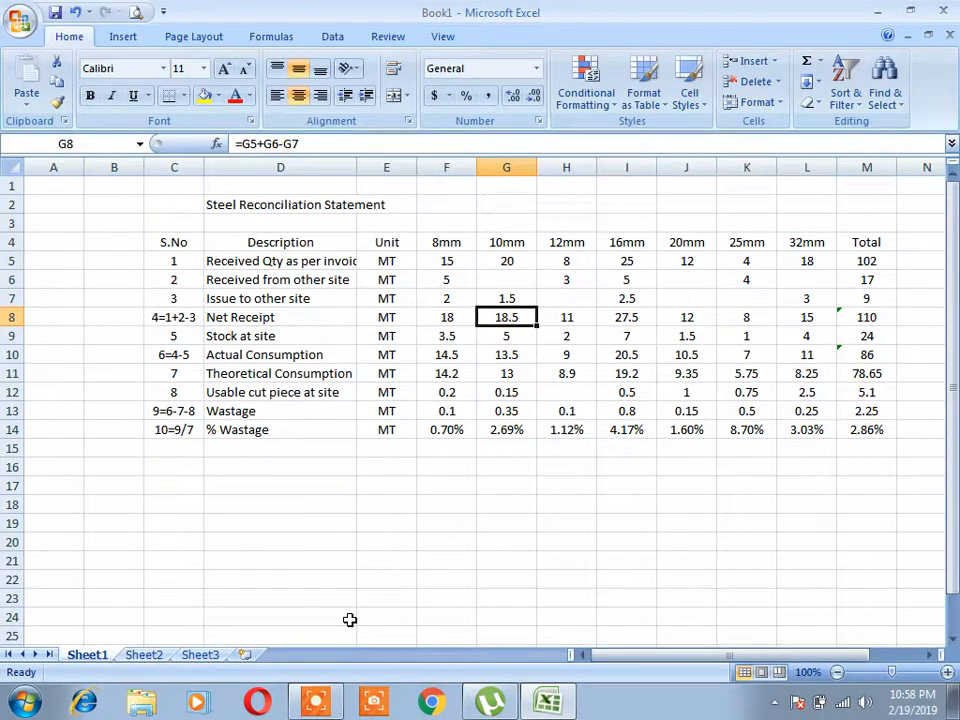
{"action": "key", "text": "Left"}
{"action": "key", "text": "Right"}
{"action": "key", "text": "Right"}
{"action": "key", "text": "Right"}
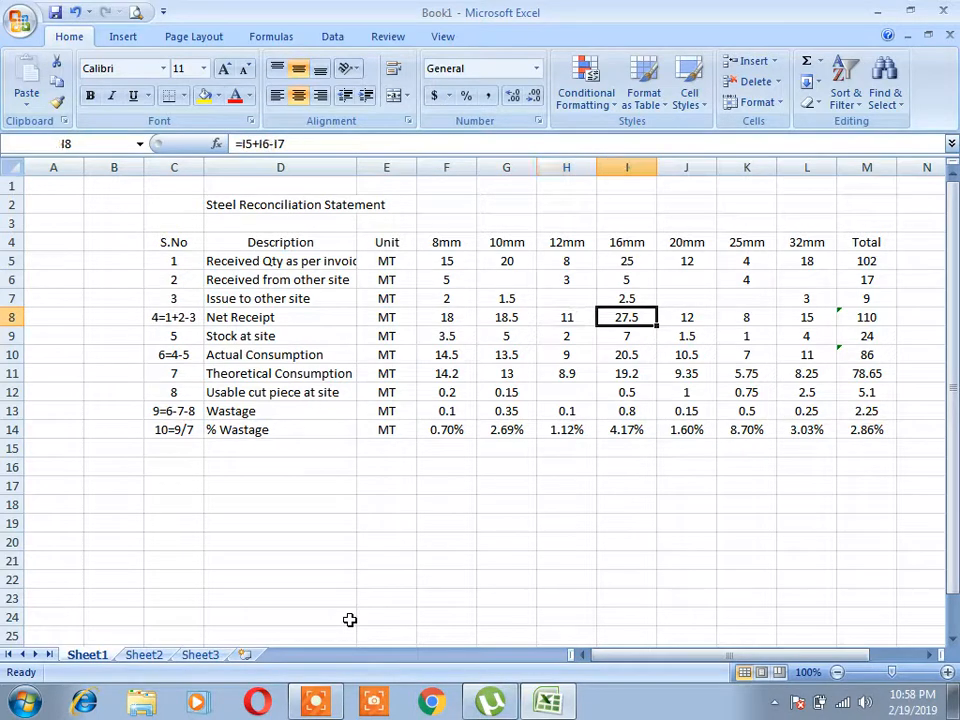
{"action": "key", "text": "Left"}
{"action": "key", "text": "Left"}
{"action": "key", "text": "Left"}
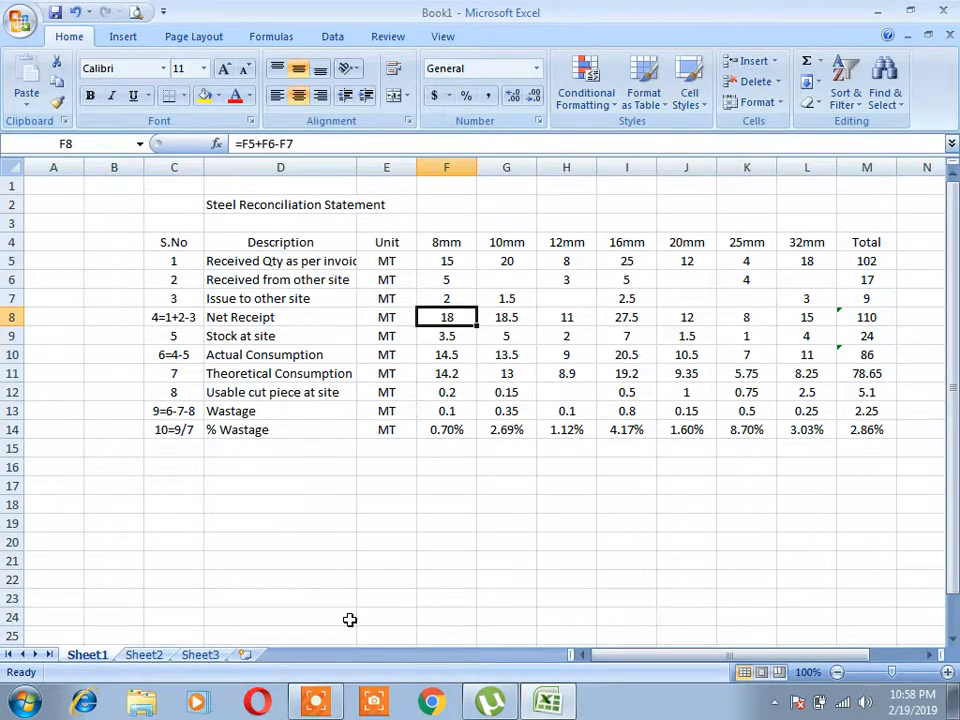
Step: Review the Stock at site row from its serial number and description across its bar-size quantities
{"action": "key", "text": "Down"}
{"action": "key", "text": "Left"}
{"action": "key", "text": "Left"}
{"action": "key", "text": "Left"}
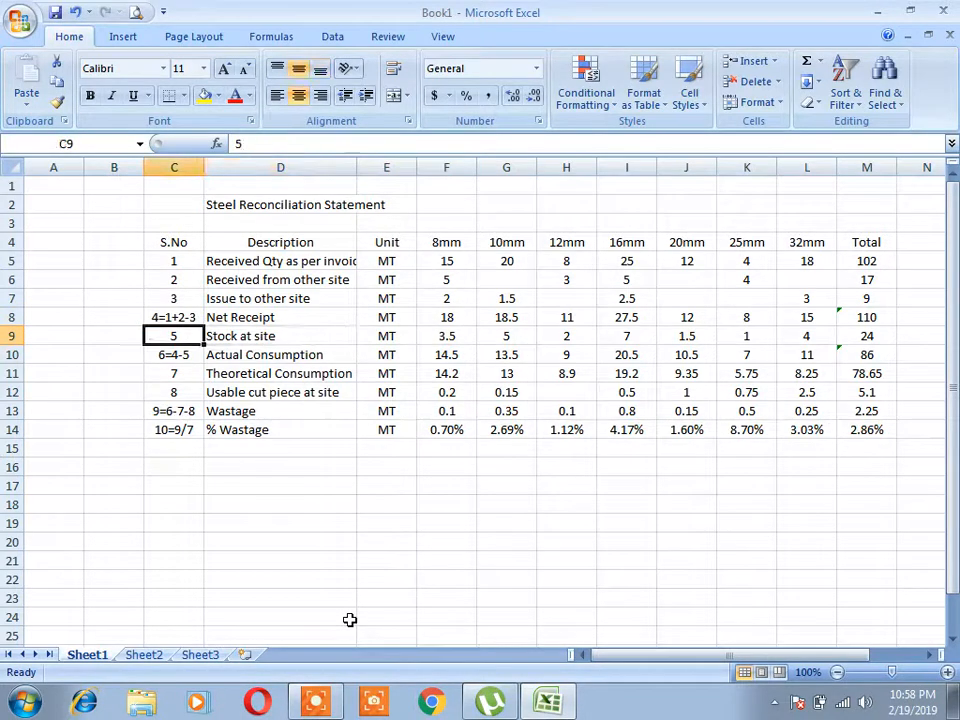
{"action": "key", "text": "Right"}
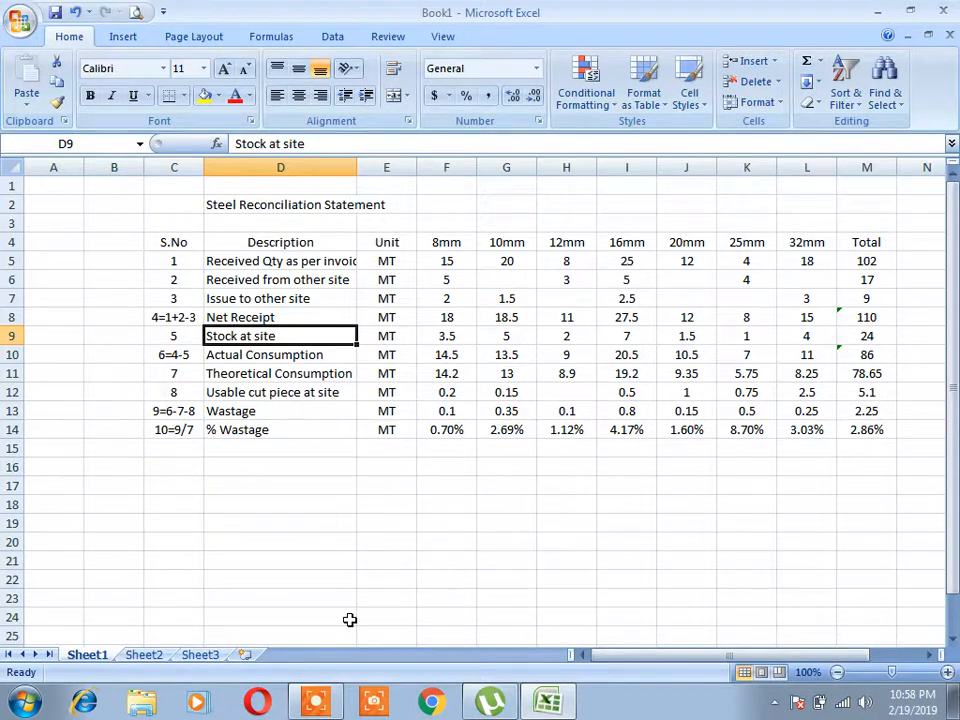
{"action": "key", "text": "Right"}
{"action": "key", "text": "Right"}
{"action": "key", "text": "Right"}
{"action": "key", "text": "Right"}
{"action": "key", "text": "Right"}
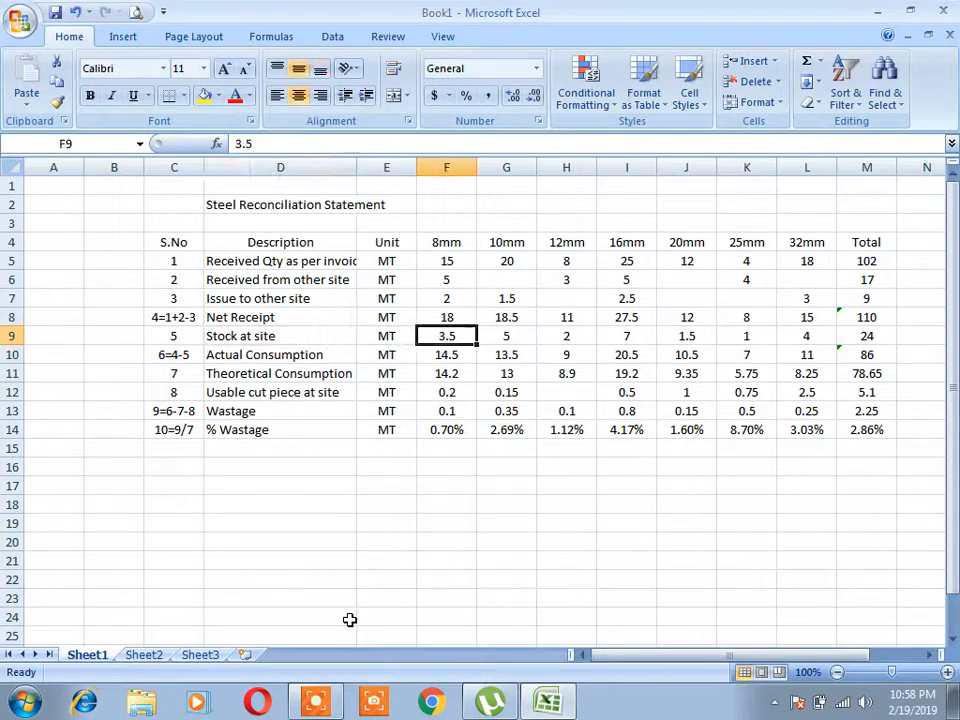
Step: Examine the Actual Consumption row and how its 8mm formula uses the Net Receipt and Stock at site values
{"action": "key", "text": "Down"}
{"action": "key", "text": "Left"}
{"action": "key", "text": "Left"}
{"action": "key", "text": "Left"}
{"action": "key", "text": "Left"}
{"action": "key", "text": "Left"}
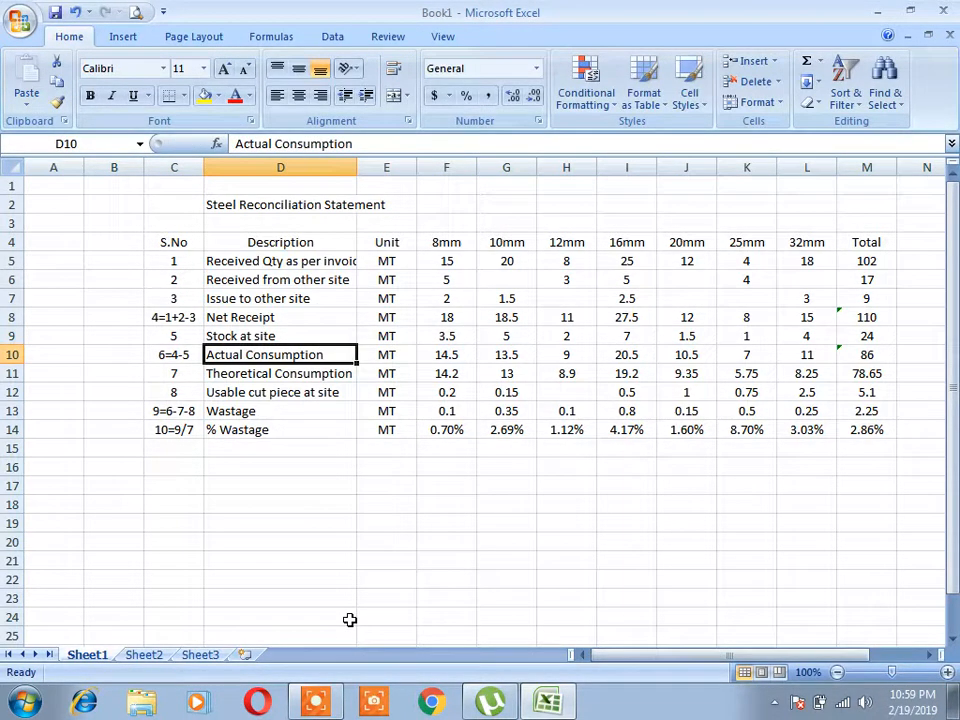
{"action": "key", "text": "Right"}
{"action": "key", "text": "Right"}
{"action": "key", "text": "Up"}
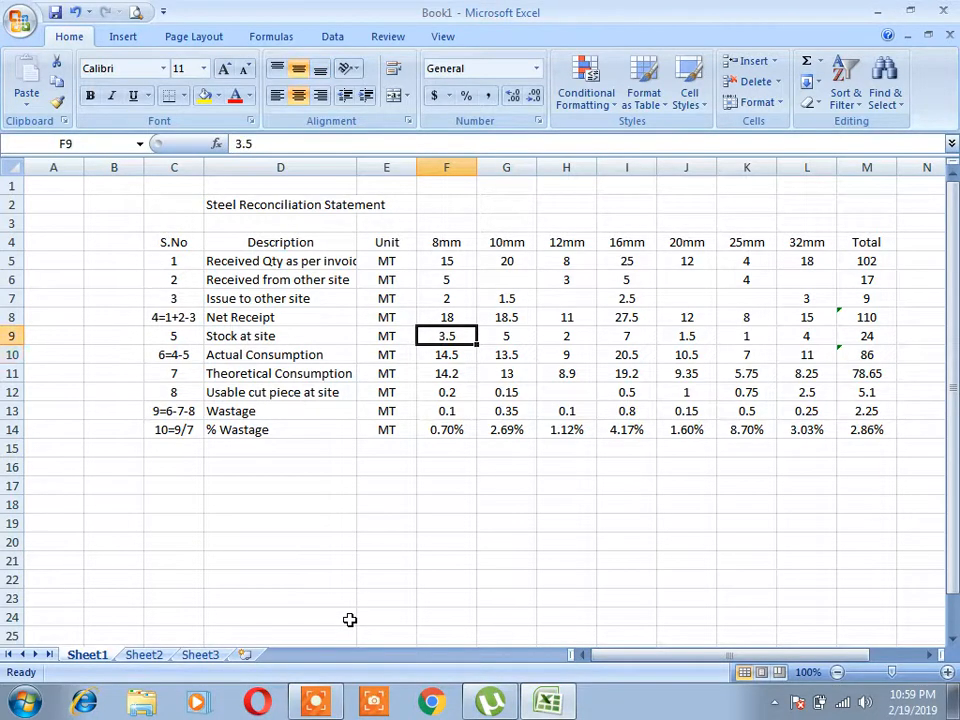
{"action": "key", "text": "Up"}
{"action": "key", "text": "Down"}
{"action": "key", "text": "Left"}
{"action": "key", "text": "Down"}
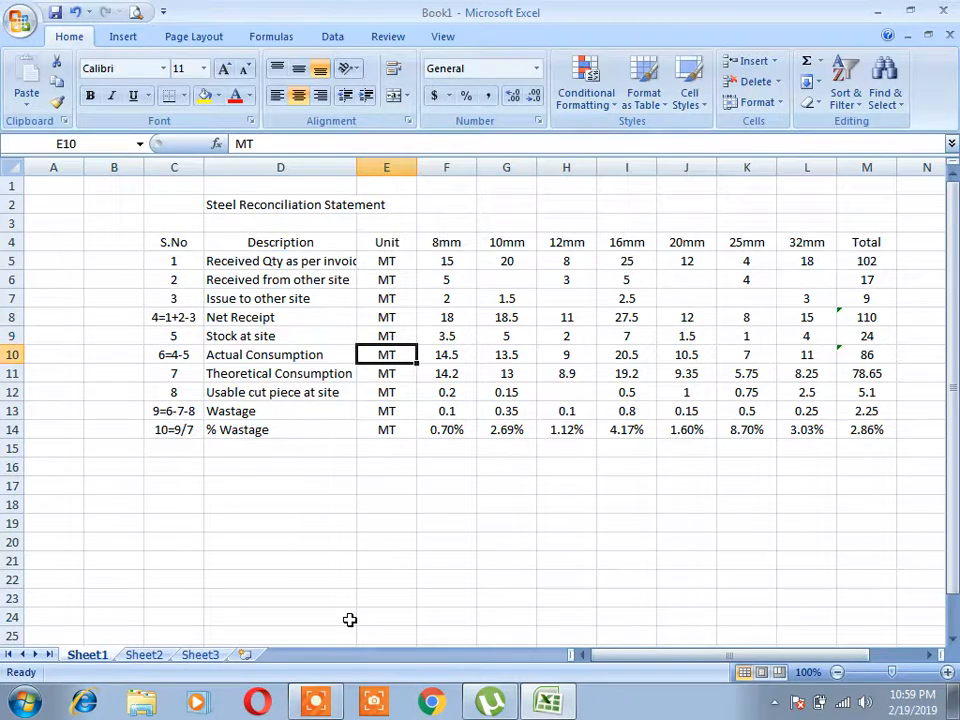
{"action": "key", "text": "Right"}
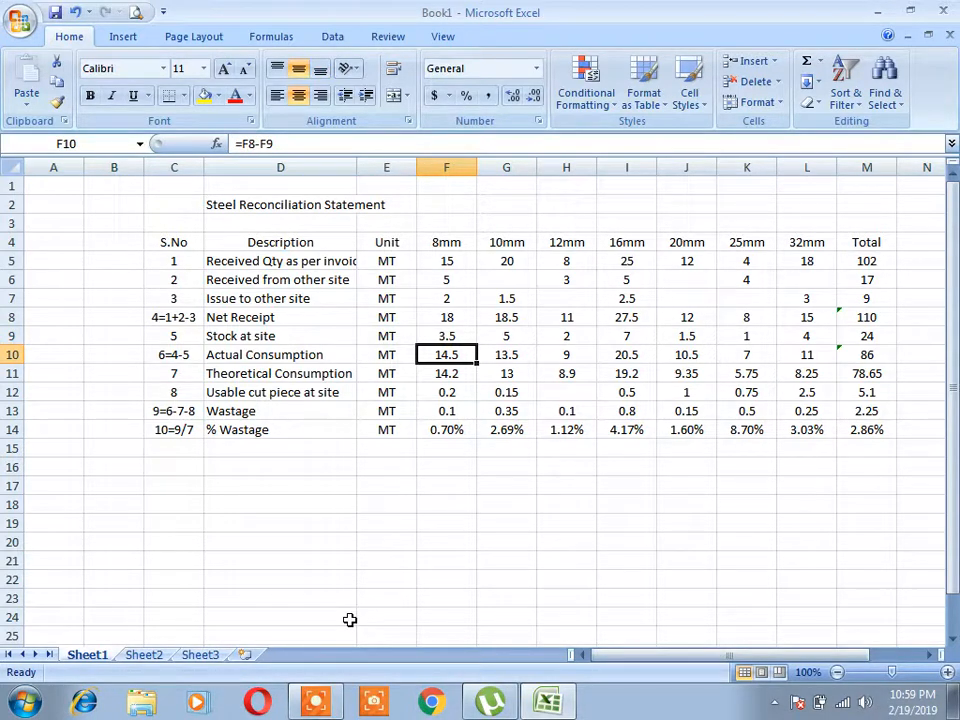
Step: Review the Theoretical Consumption row's description, unit and 8mm quantity
{"action": "key", "text": "Down"}
{"action": "key", "text": "Left"}
{"action": "key", "text": "Left"}
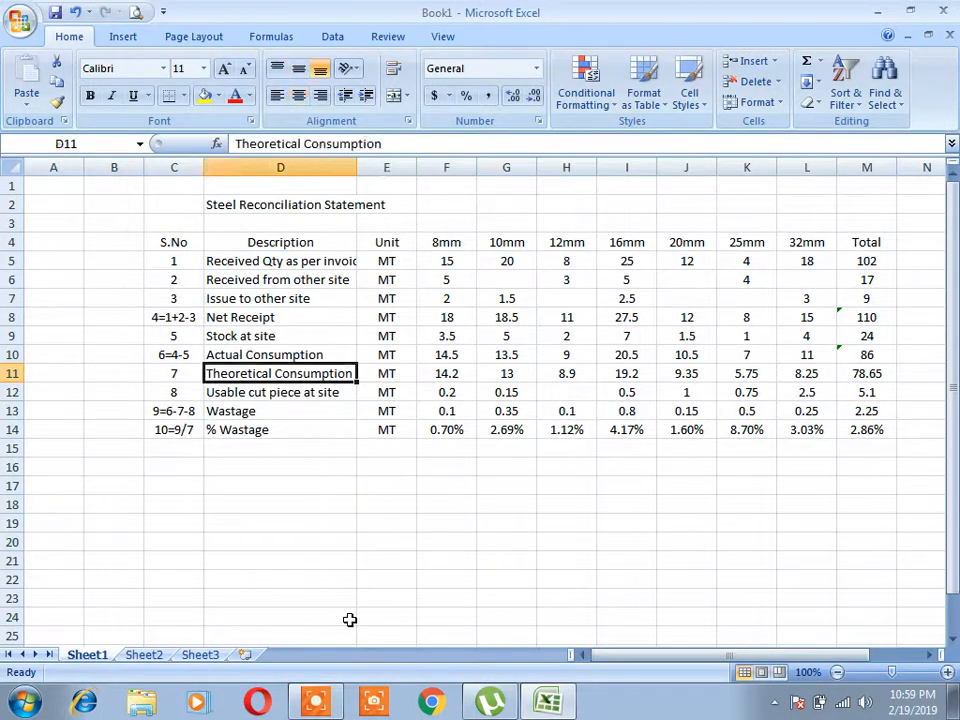
{"action": "key", "text": "Right"}
{"action": "key", "text": "Right"}
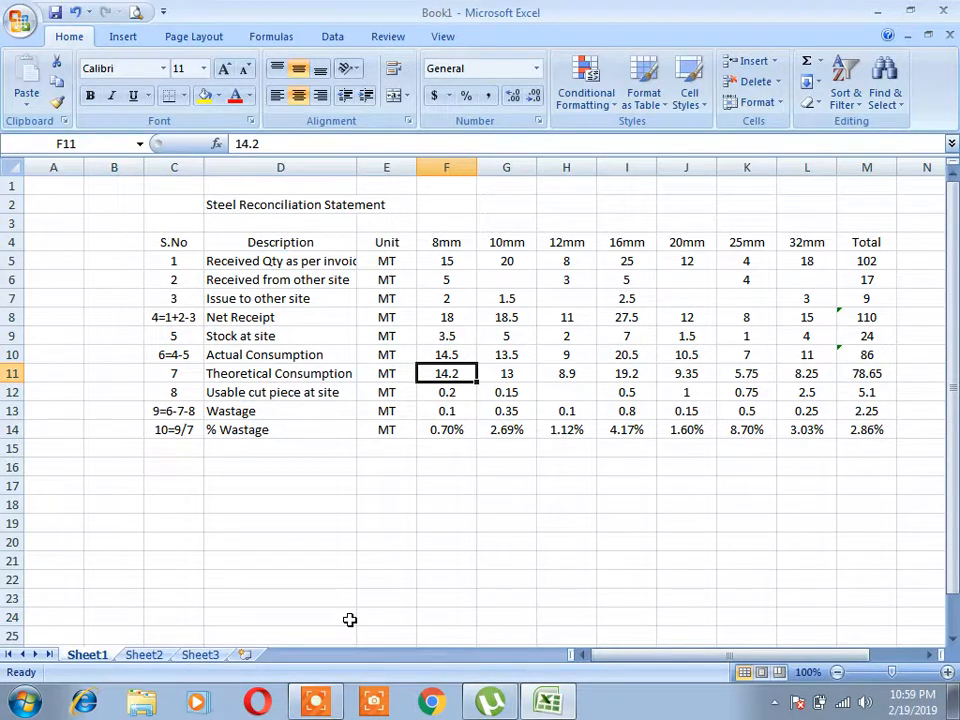
Step: Extend the row 8 description in D12 to read "Usable cut piece at site / work in progress"
{"action": "key", "text": "Left"}
{"action": "key", "text": "Down"}
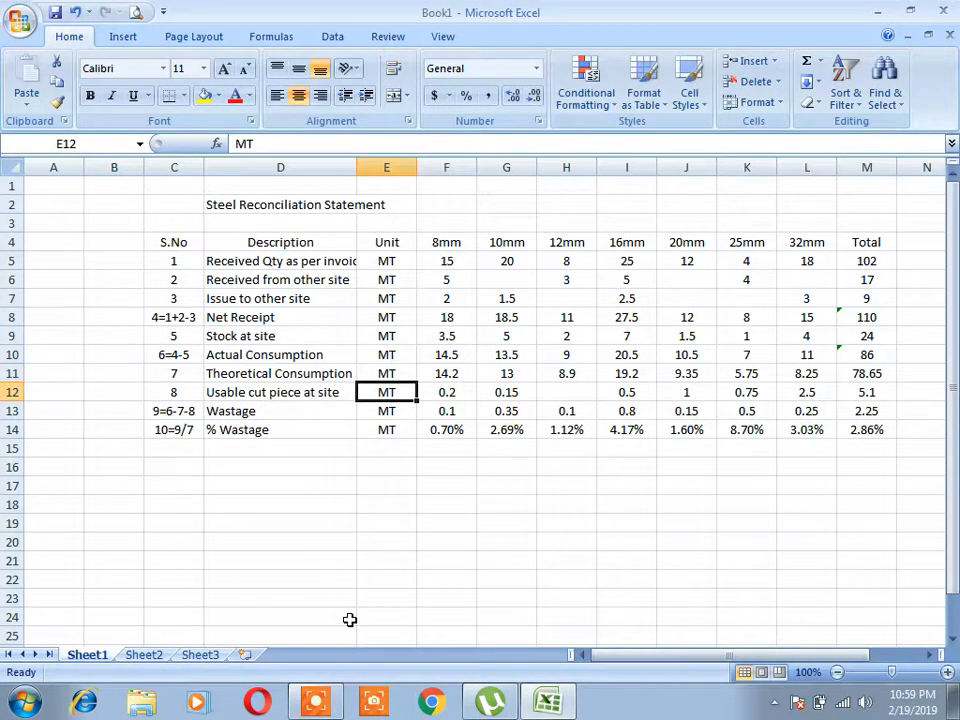
{"action": "key", "text": "Left"}
{"action": "key", "text": "F2"}
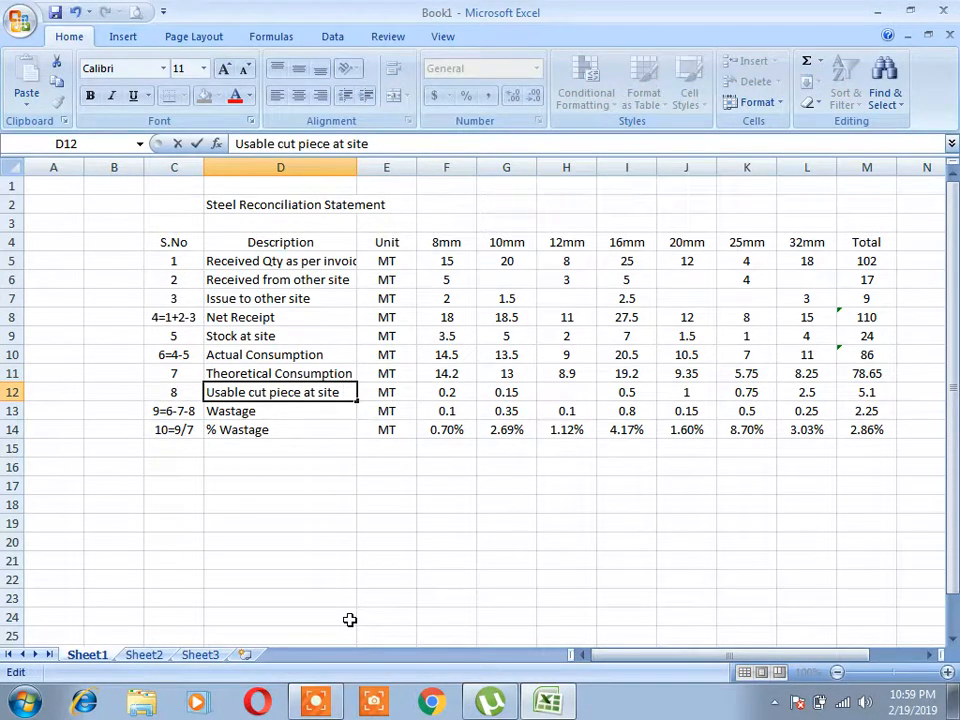
{"action": "type", "text": "/ work in"}
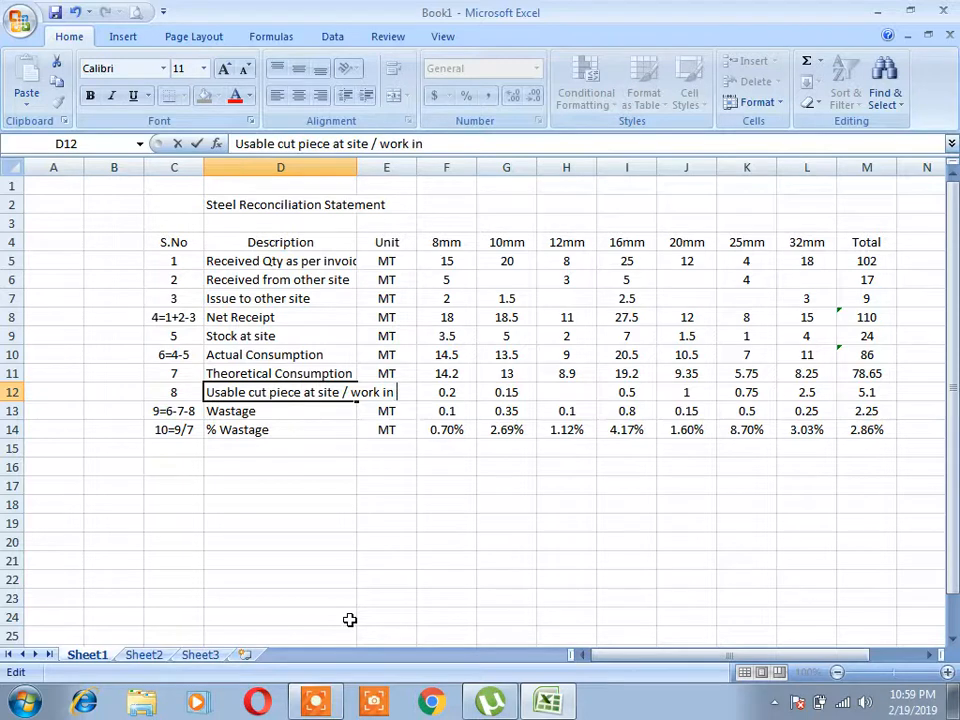
{"action": "type", "text": " progress"}
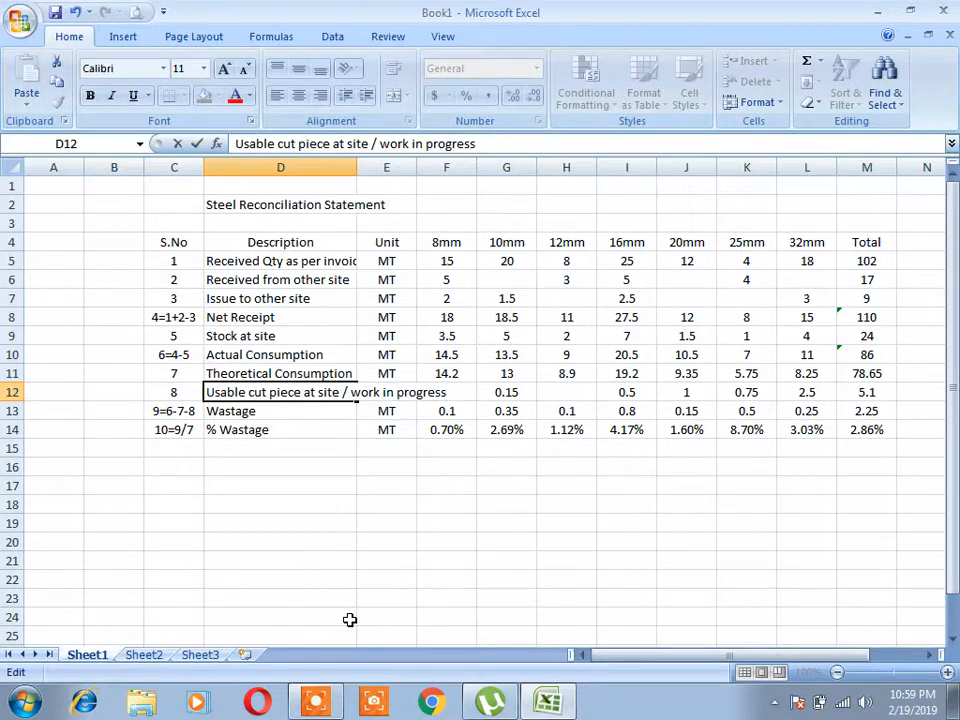
{"action": "key", "text": "Return"}
{"action": "key", "text": "Up"}
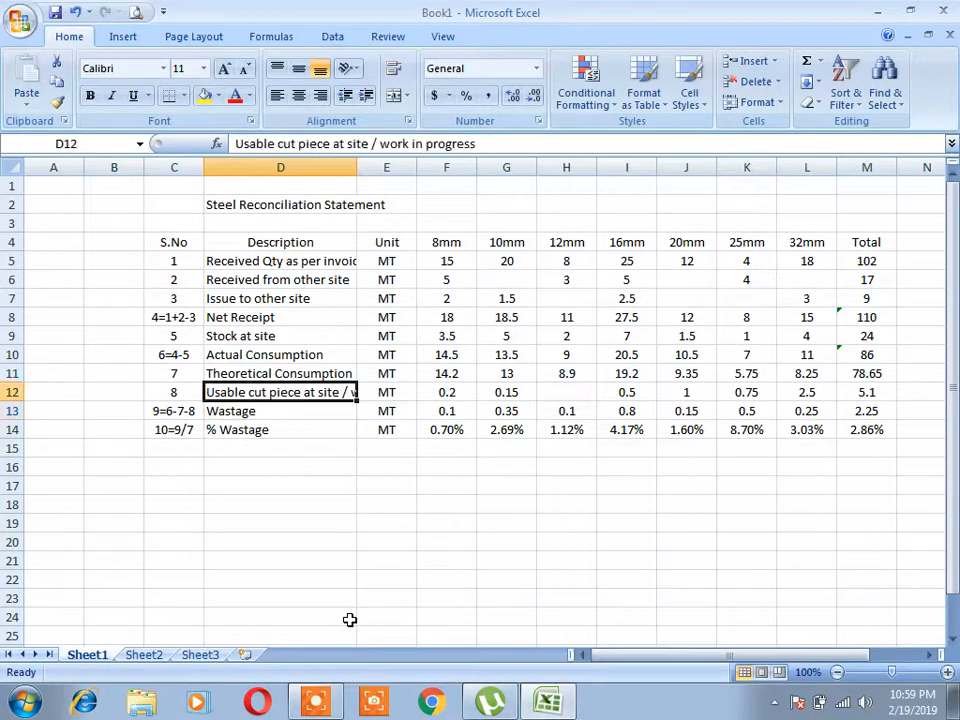
{"action": "type", "text": "h"}
{"action": "key", "text": "Escape"}
{"action": "type", "text": "h"}
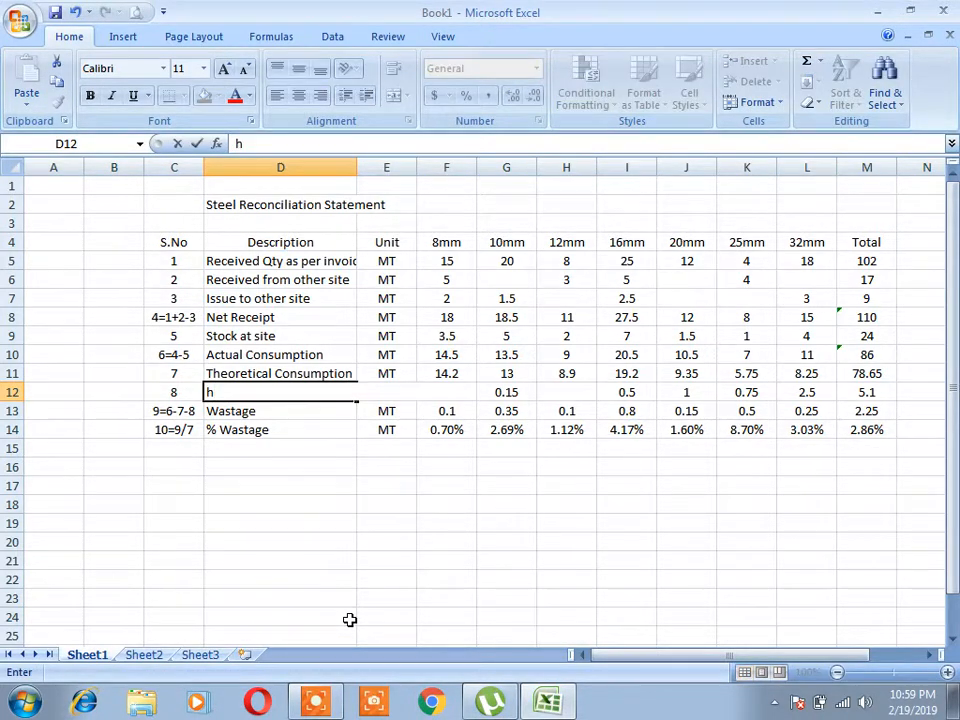
{"action": "key", "text": "Escape"}
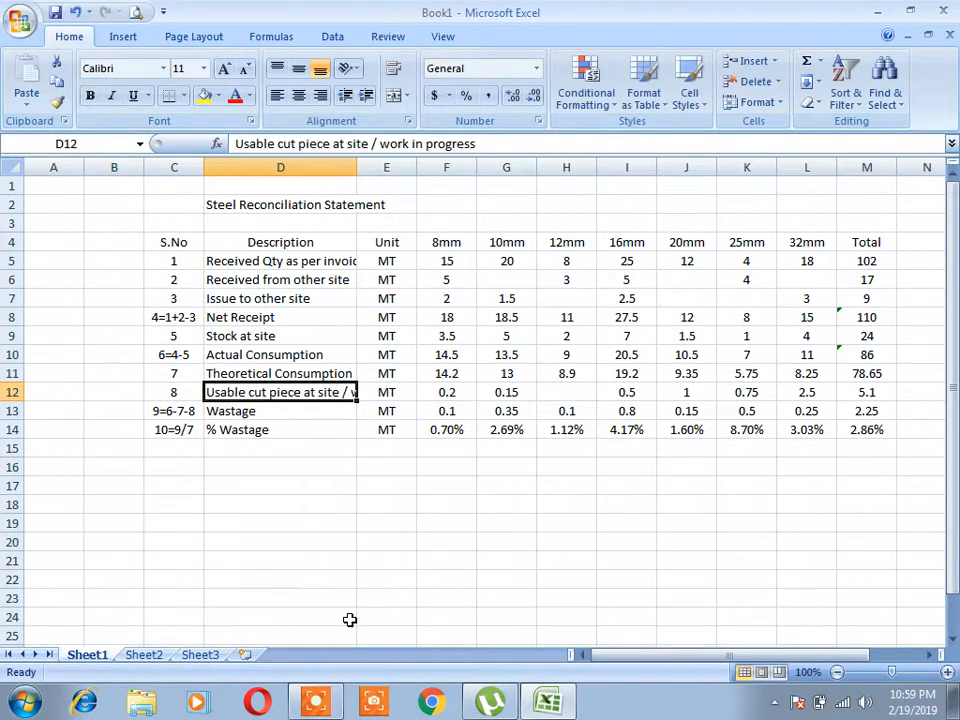
Step: Wrap the text of the usable cut piece description within its cell D12
{"action": "left_click", "coordinate": [395, 72]}
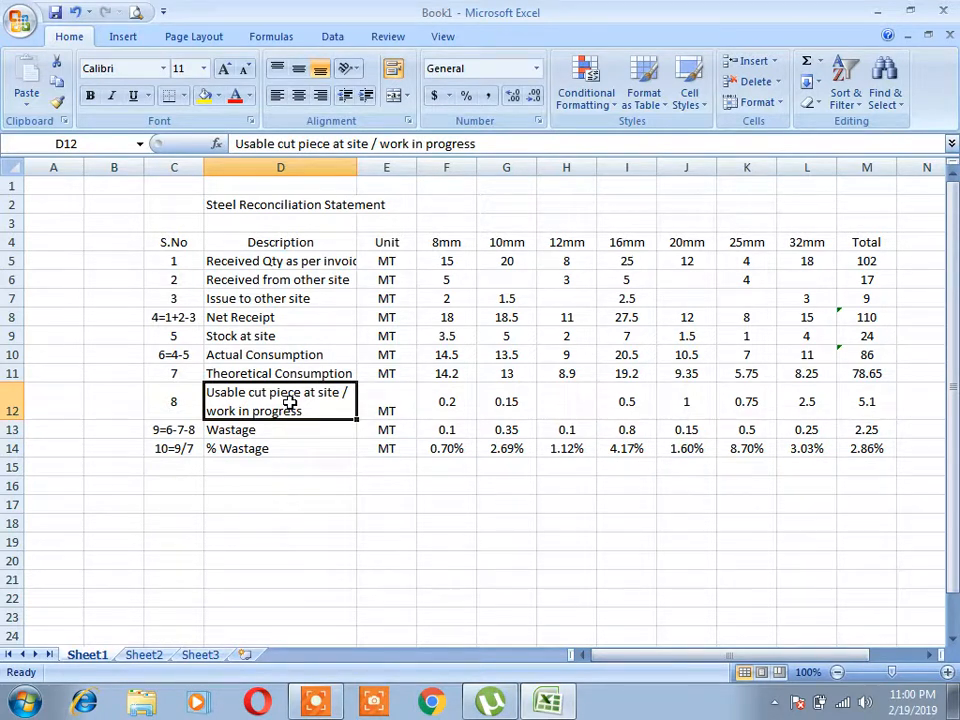
Step: Review the Wastage row's unit and 8mm value alongside the usable cut piece and % Wastage rows
{"action": "key", "text": "Down"}
{"action": "key", "text": "Right"}
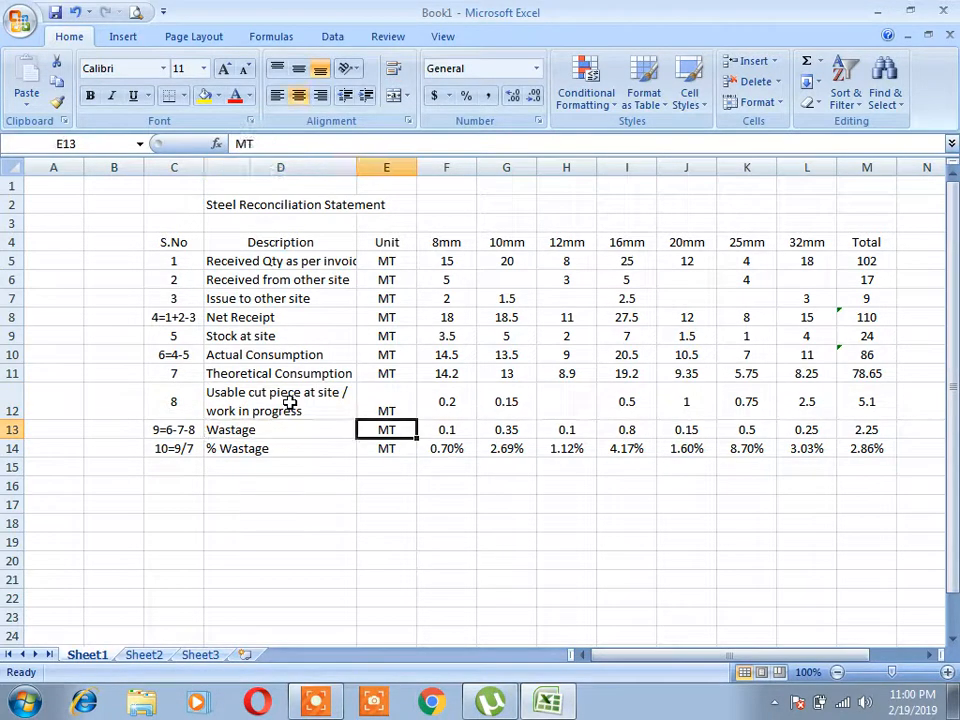
{"action": "key", "text": "Right"}
{"action": "key", "text": "Up"}
{"action": "key", "text": "Down"}
{"action": "key", "text": "Down"}
{"action": "key", "text": "Up"}
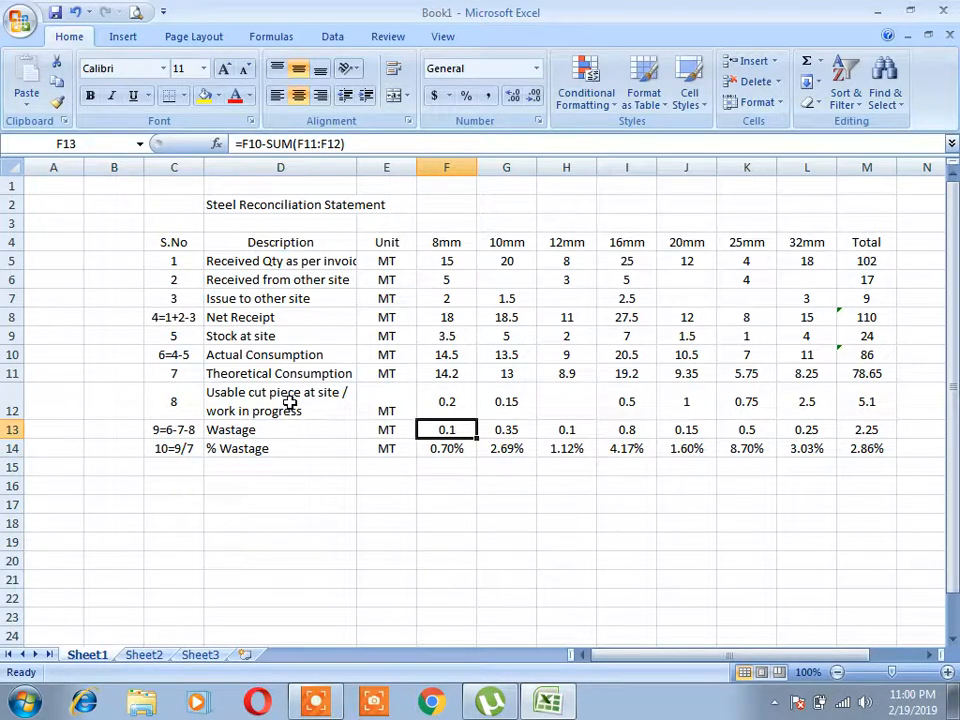
{"action": "key", "text": "Down"}
{"action": "key", "text": "Left"}
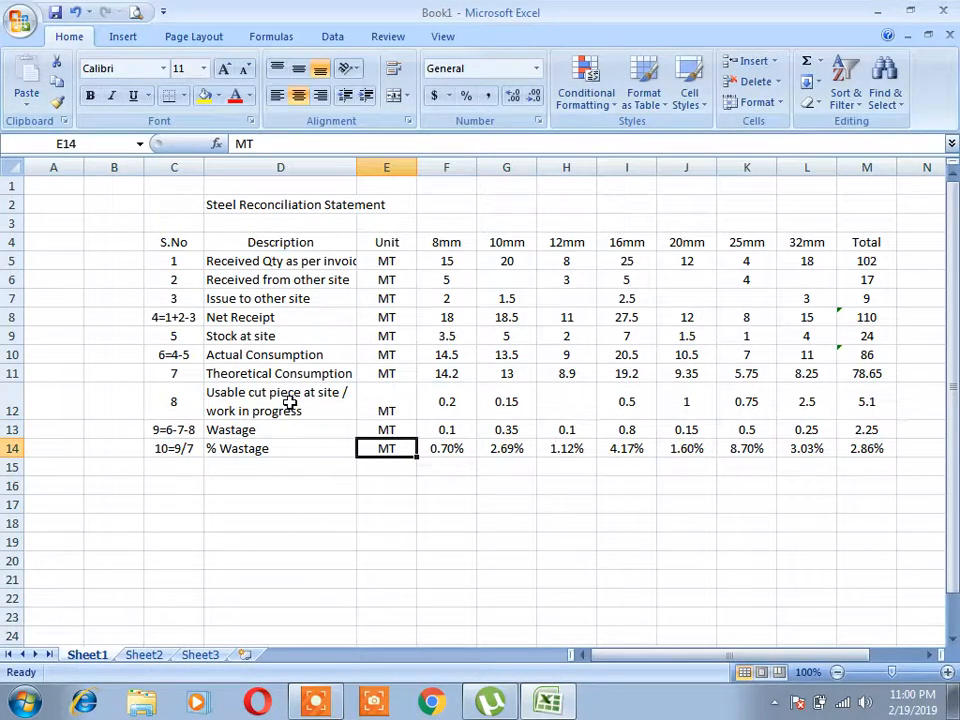
Step: Examine how the 8mm Wastage formula uses the Actual Consumption, Theoretical Consumption and usable cut piece rows, and compare it with the row's serial-number expression
{"action": "key", "text": "Right"}
{"action": "key", "text": "Up"}
{"action": "key", "text": "F2"}
{"action": "key", "text": "Return"}
{"action": "key", "text": "Up"}
{"action": "key", "text": "Up"}
{"action": "key", "text": "Up"}
{"action": "key", "text": "Up"}
{"action": "key", "text": "Down"}
{"action": "key", "text": "Down"}
{"action": "key", "text": "Down"}
{"action": "key", "text": "Left"}
{"action": "key", "text": "Down"}
{"action": "key", "text": "Up"}
{"action": "key", "text": "Left"}
{"action": "key", "text": "Left"}
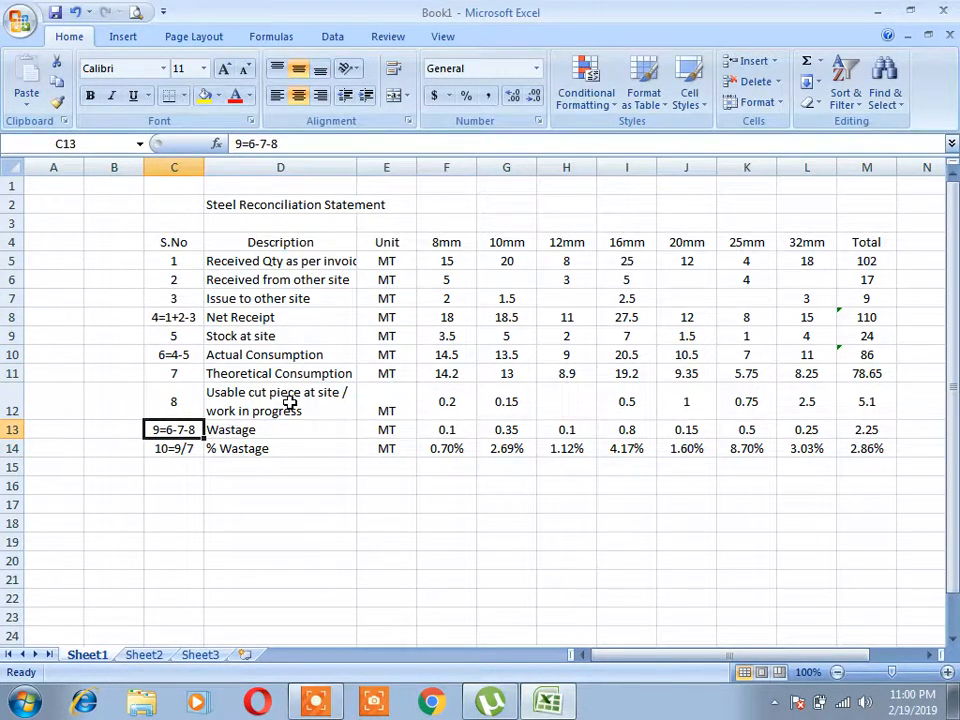
Step: Examine the % Wastage row and how its 8mm formula uses the Wastage and Theoretical Consumption values
{"action": "key", "text": "Right"}
{"action": "key", "text": "Down"}
{"action": "key", "text": "Right"}
{"action": "key", "text": "Left"}
{"action": "key", "text": "Right"}
{"action": "key", "text": "Right"}
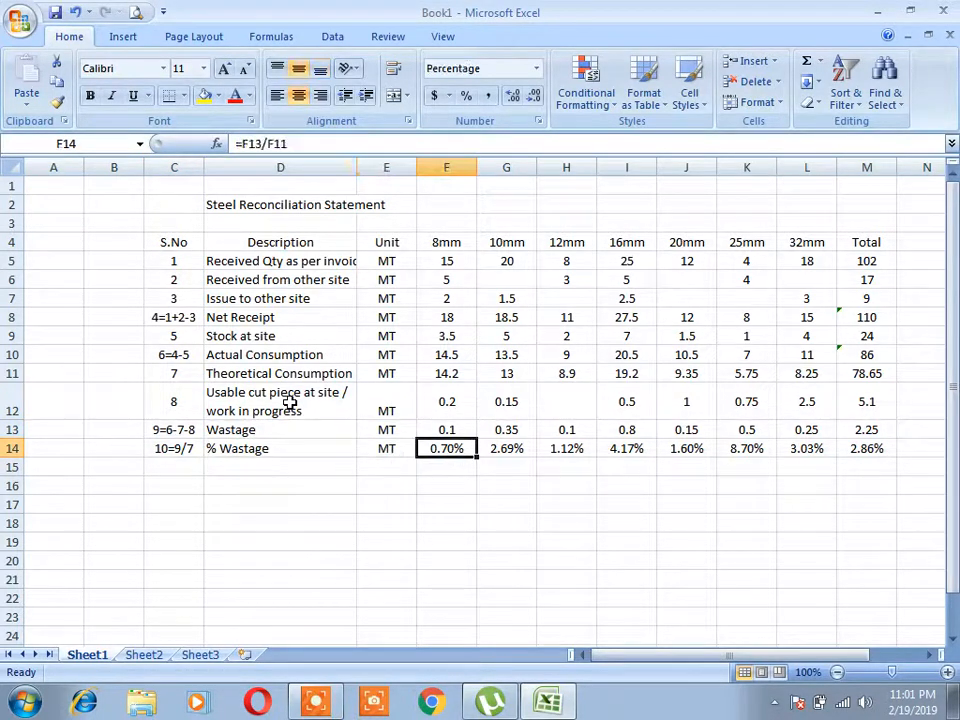
{"action": "type", "text": "=F13/F11"}
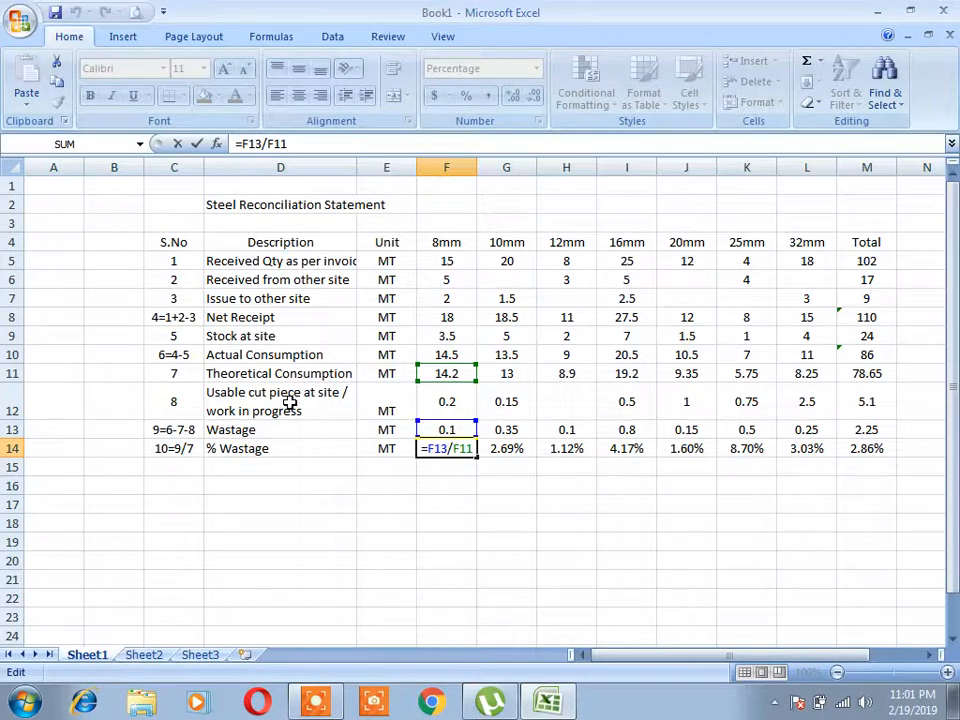
{"action": "key", "text": "Return"}
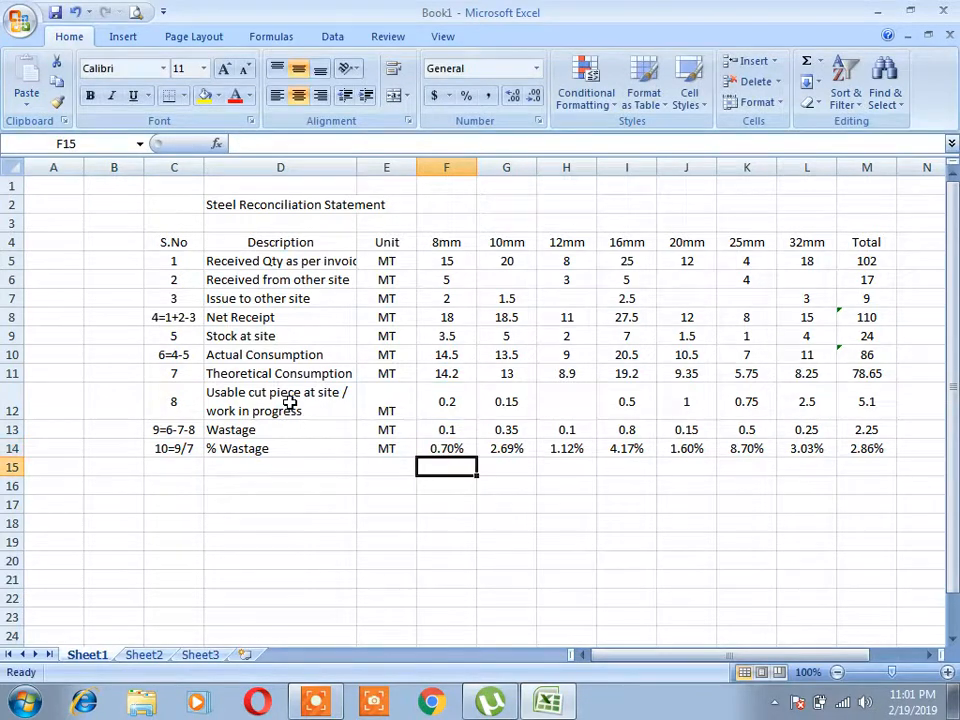
{"action": "key", "text": "Down"}
{"action": "key", "text": "Down"}
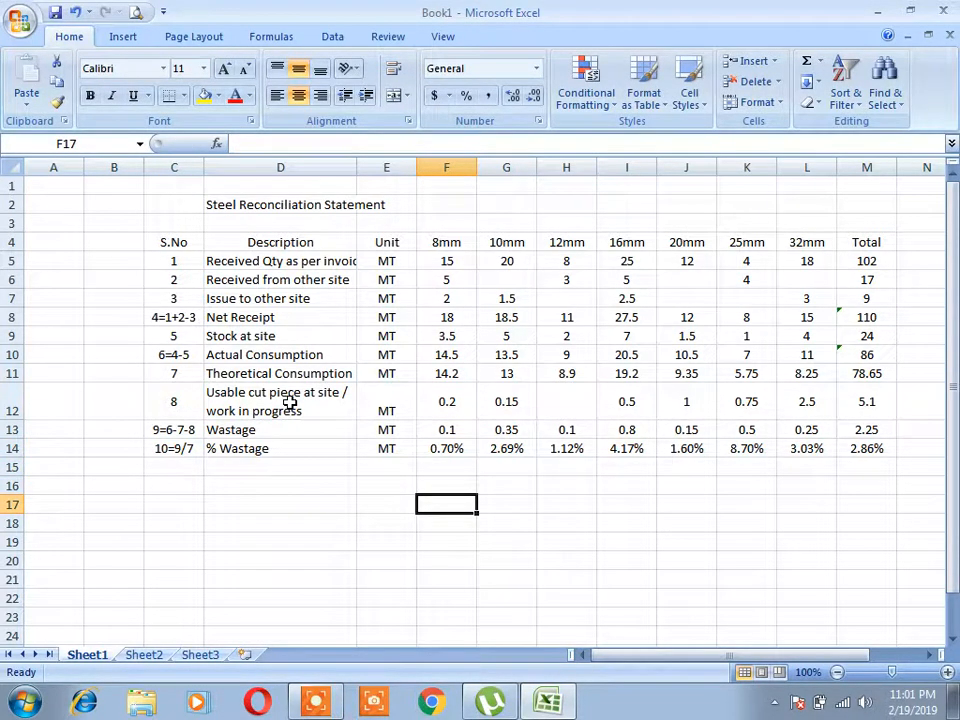
{"action": "key", "text": "Up"}
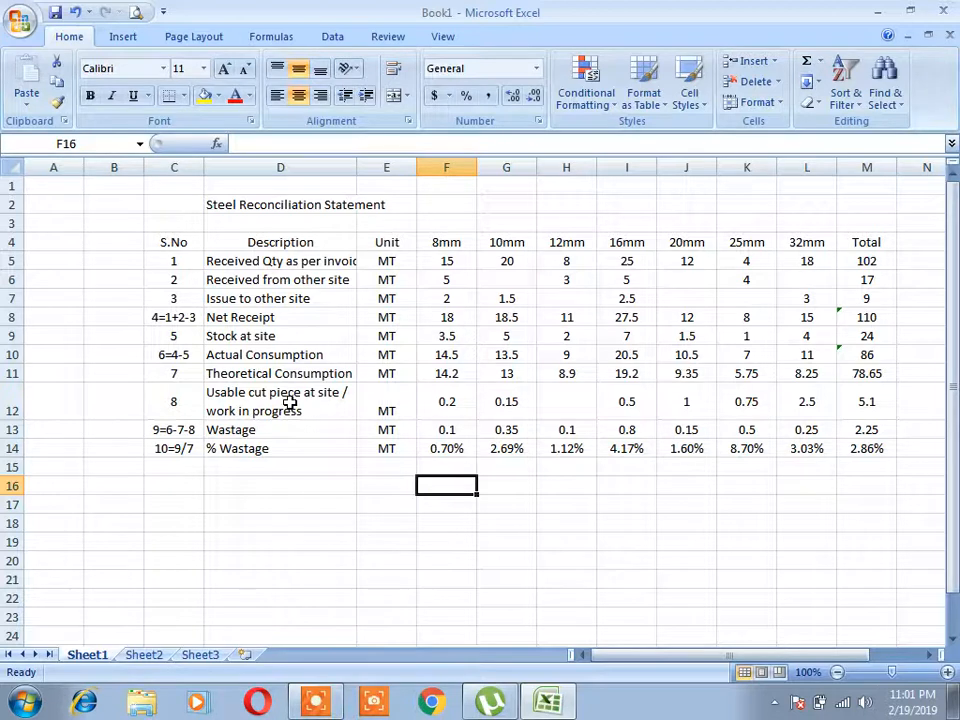